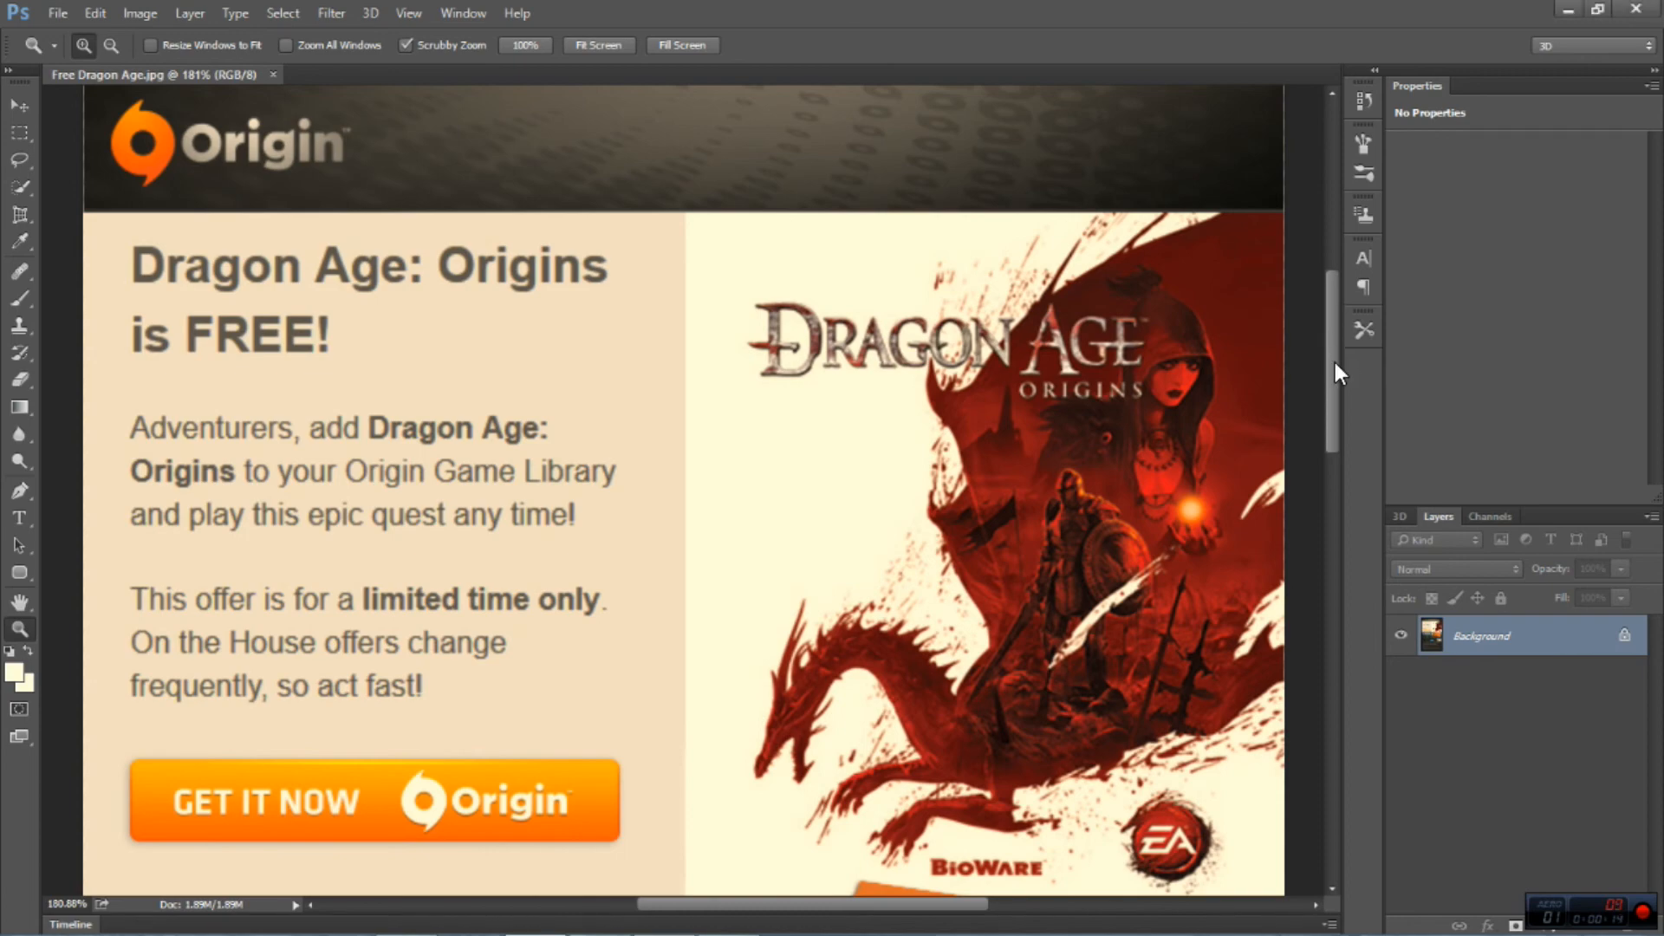
mouse_move(1331, 337)
left_mouse_down()
mouse_move(1328, 650)
mouse_move(1303, 672)
left_mouse_up()
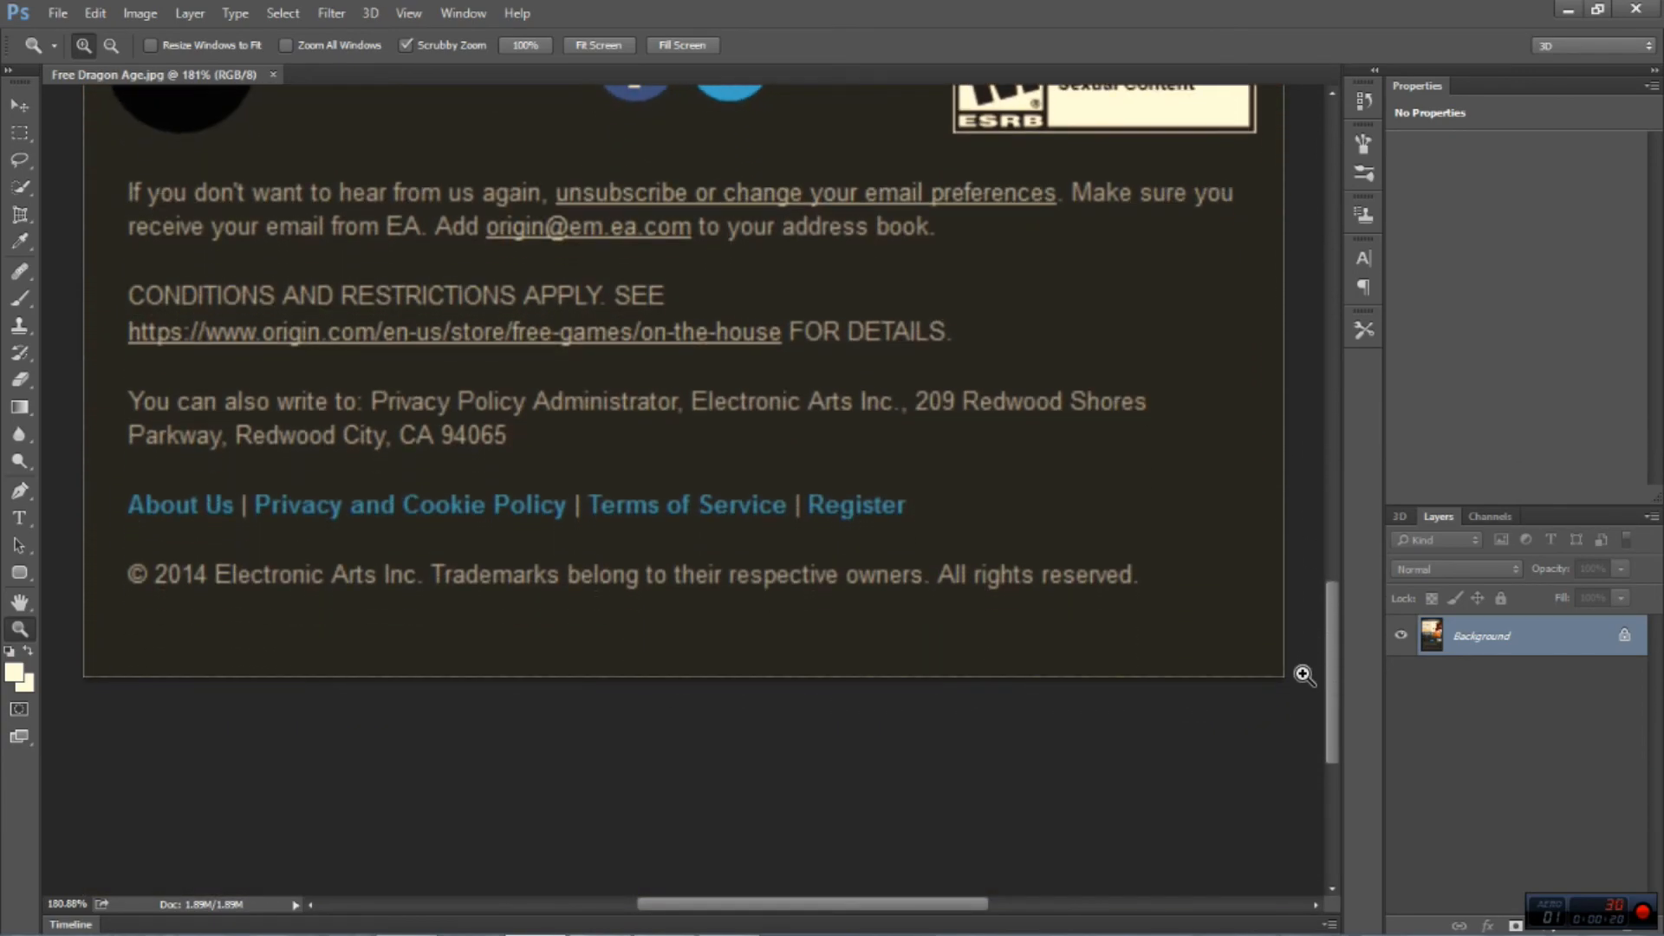
left_click_drag(1303, 672, 1322, 350)
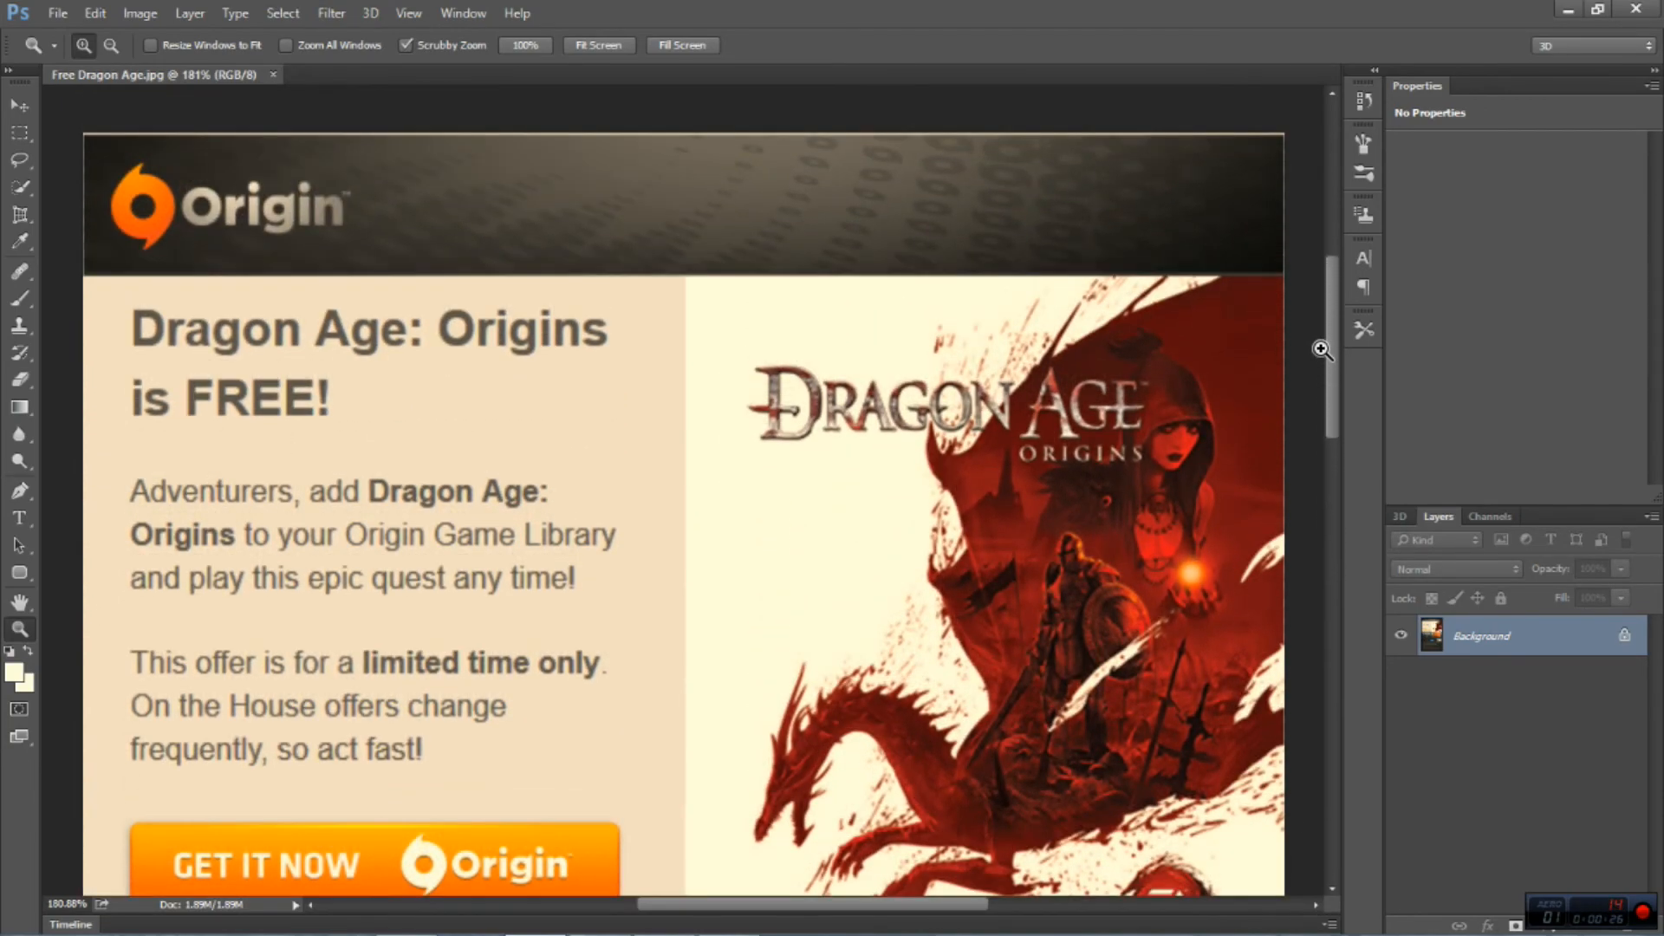
left_click_drag(1321, 348, 1341, 364)
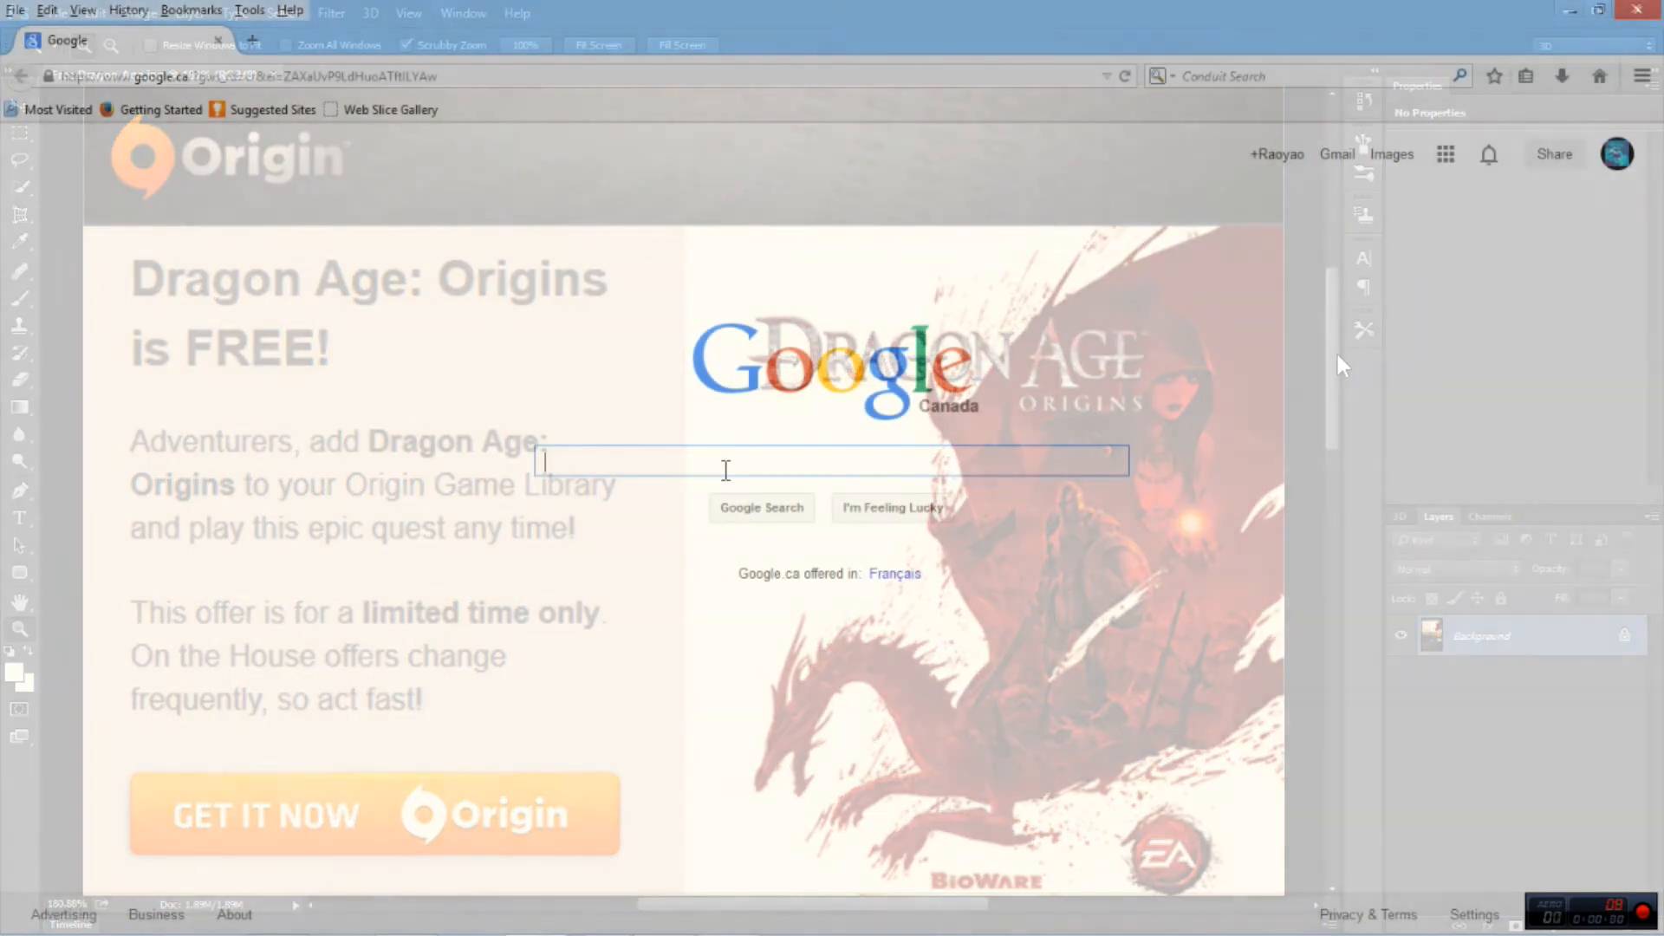
type("origin")
Search Google for 'origin' and download the Origin installer for PC from origin.com
key("Return")
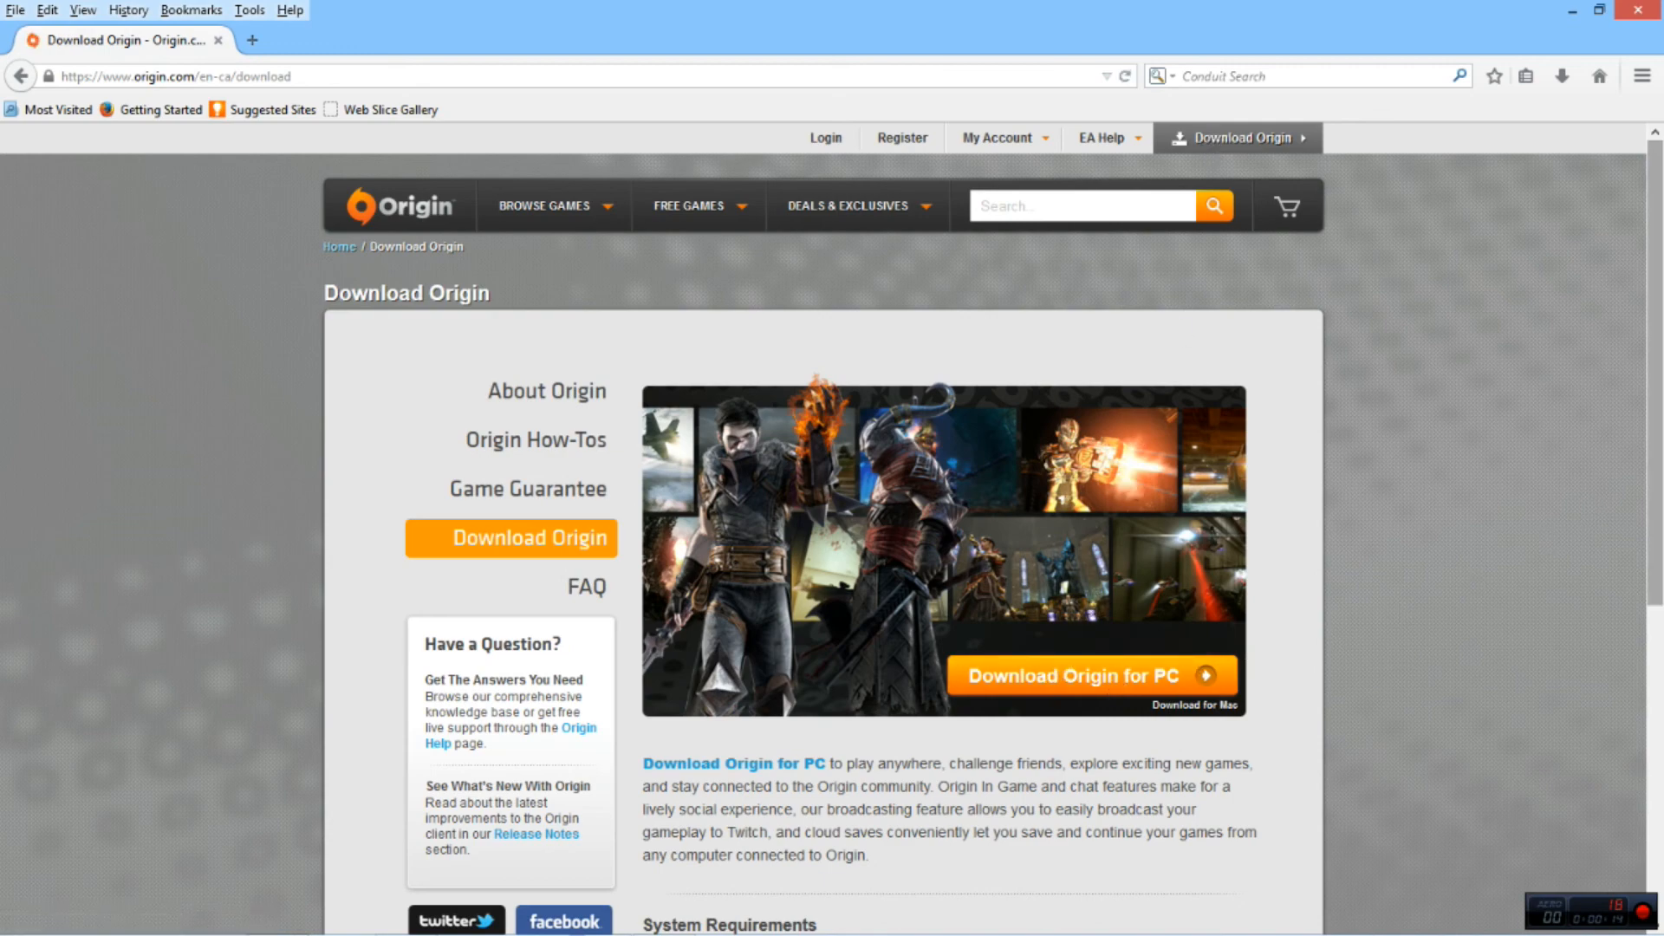
left_click_drag(1657, 371, 1646, 524)
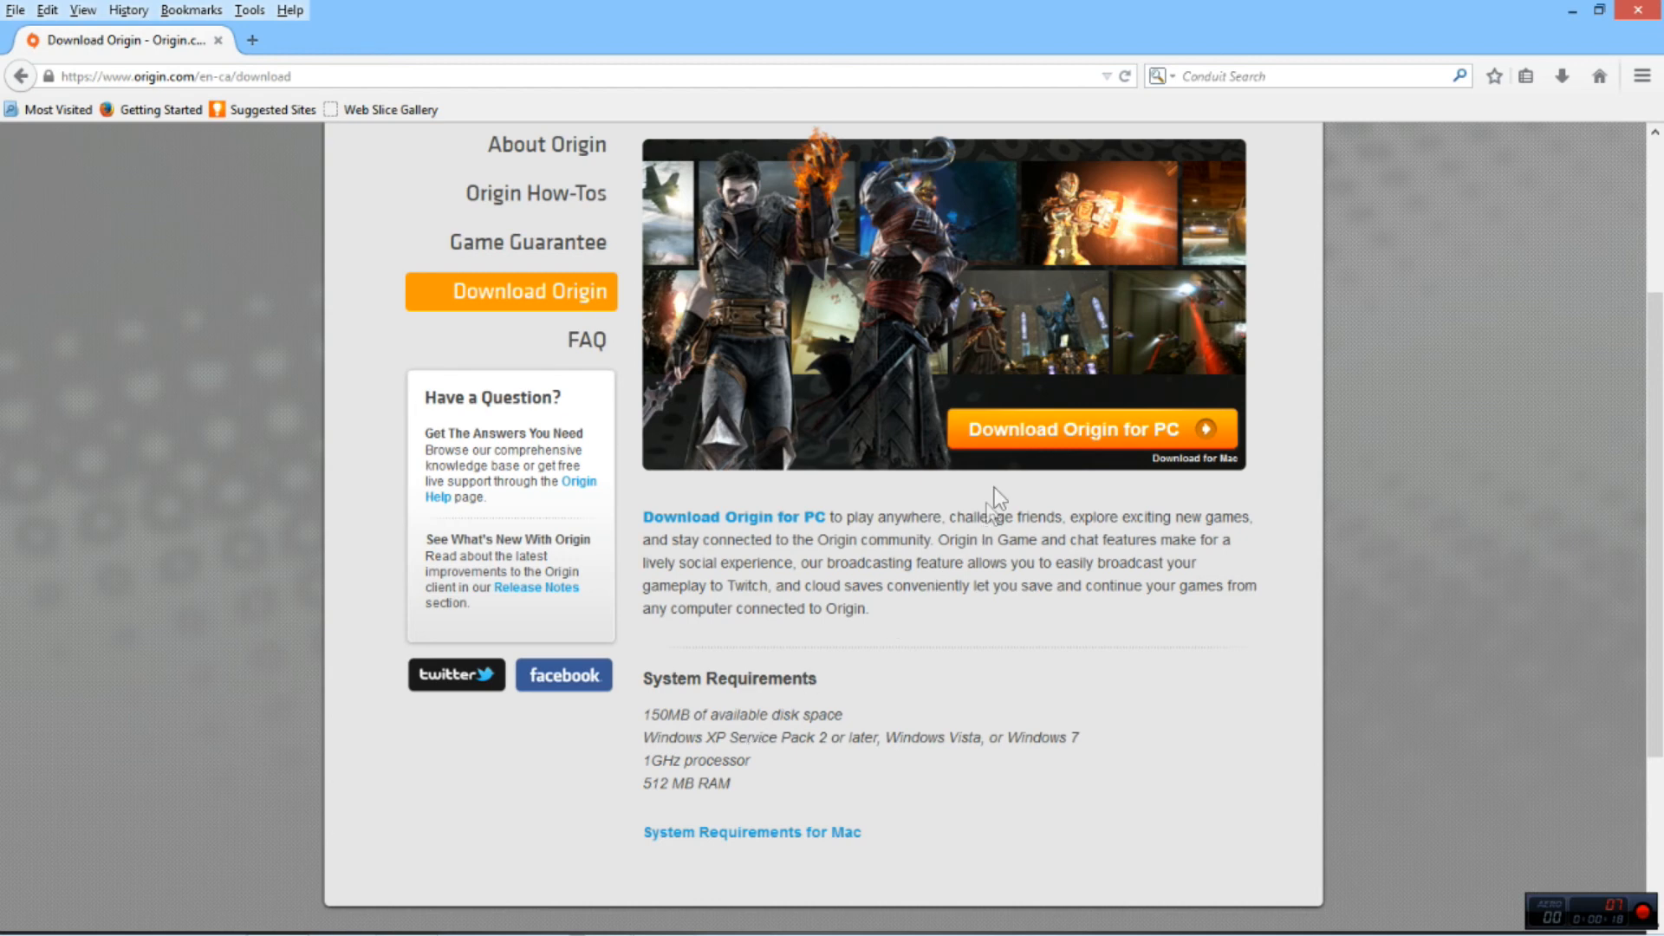
left_click(1039, 437)
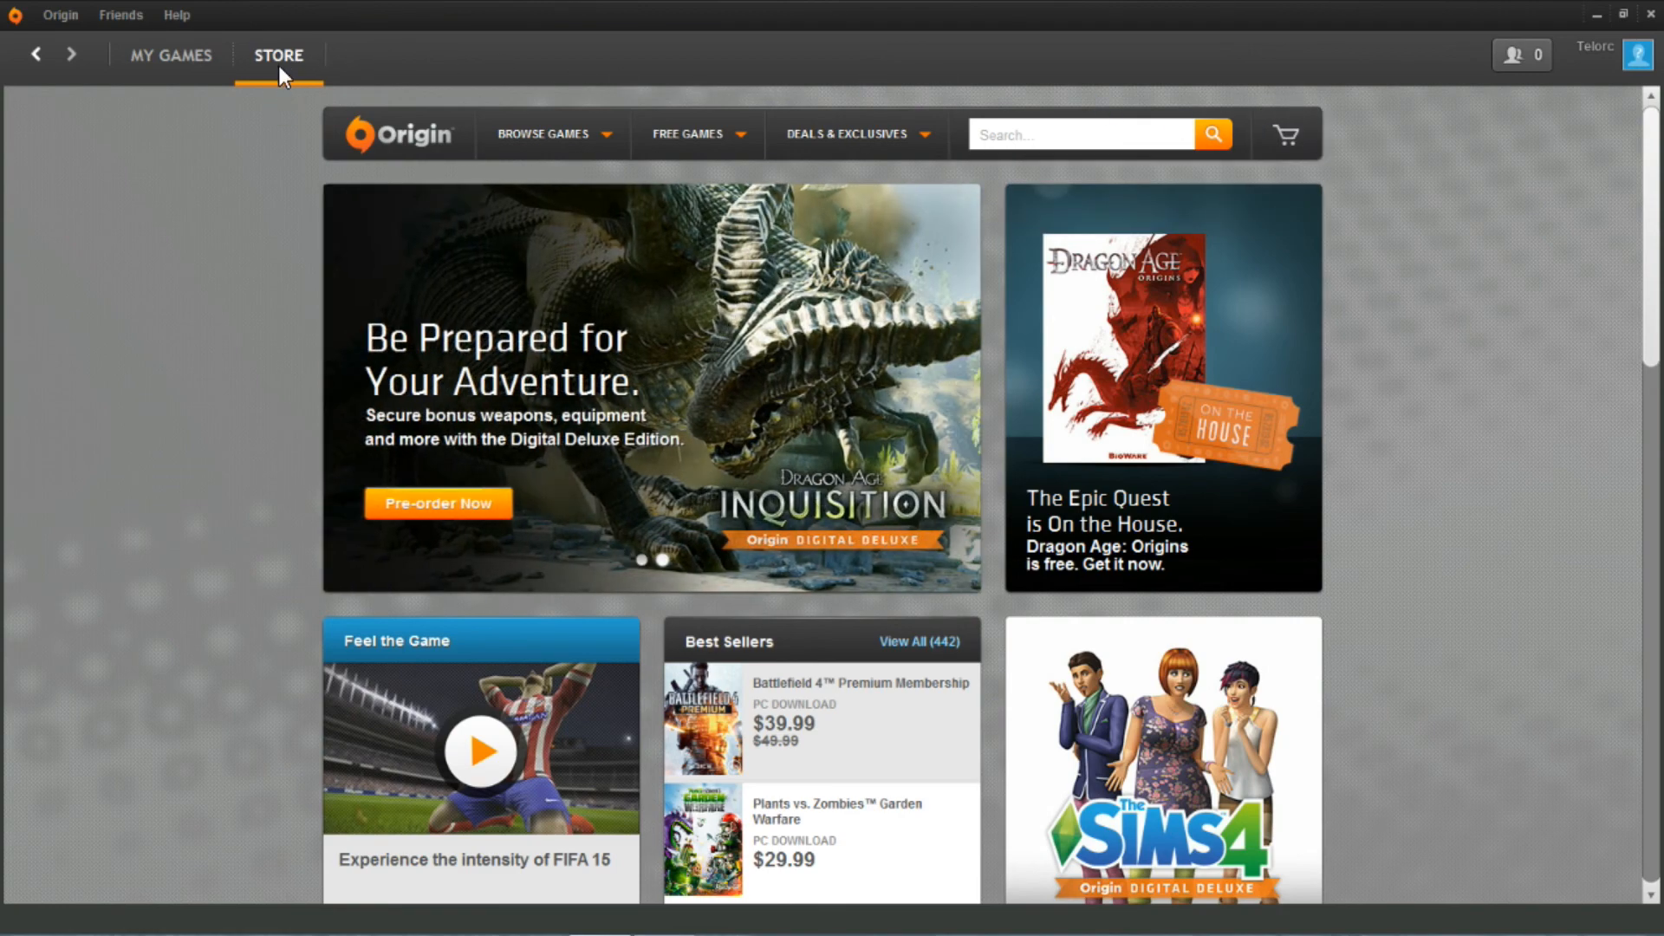
Get Dragon Age: Origins free from the Store's On the House games
left_click(279, 53)
mouse_move(697, 134)
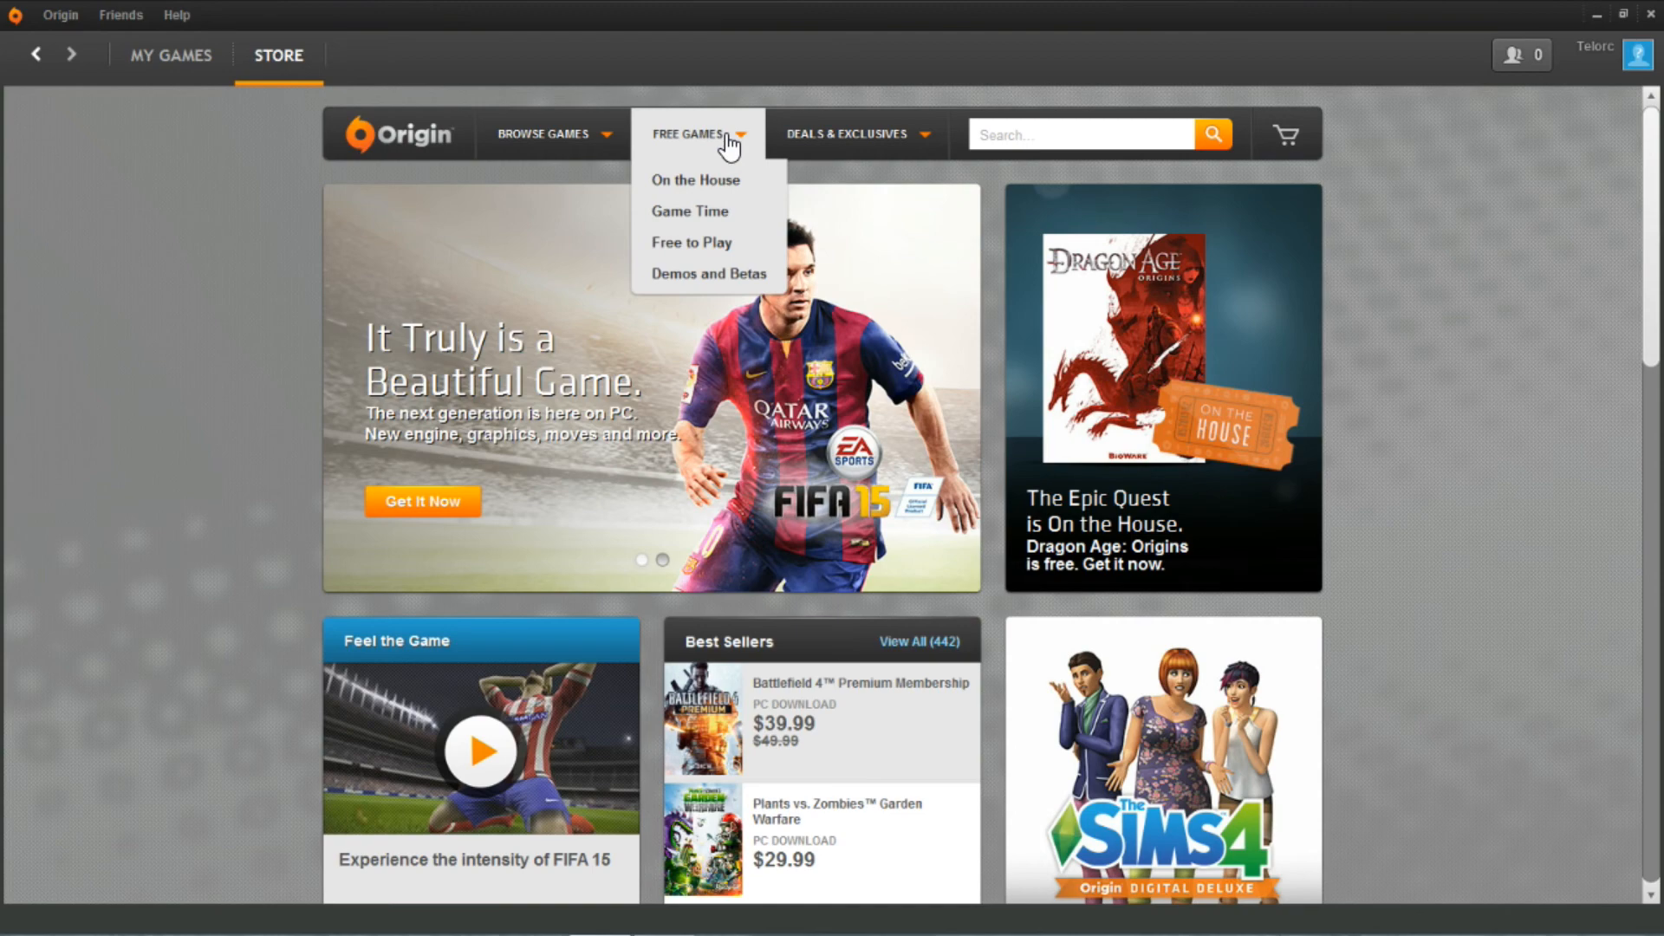
left_click(696, 179)
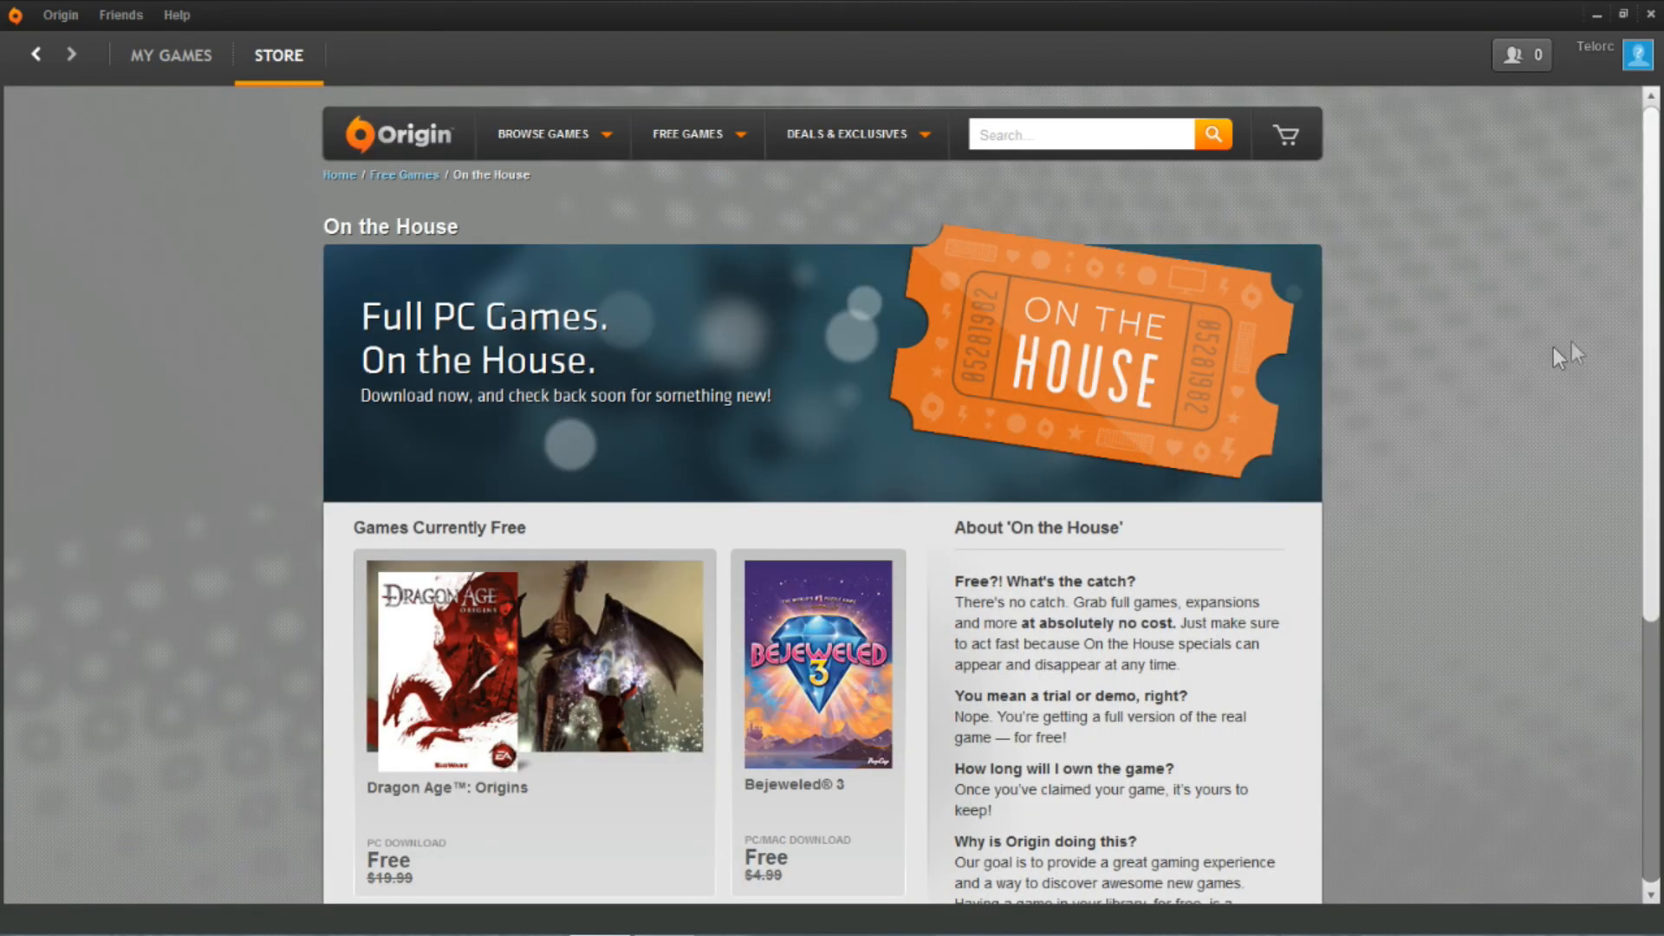
scroll(1652, 255, "down", 3)
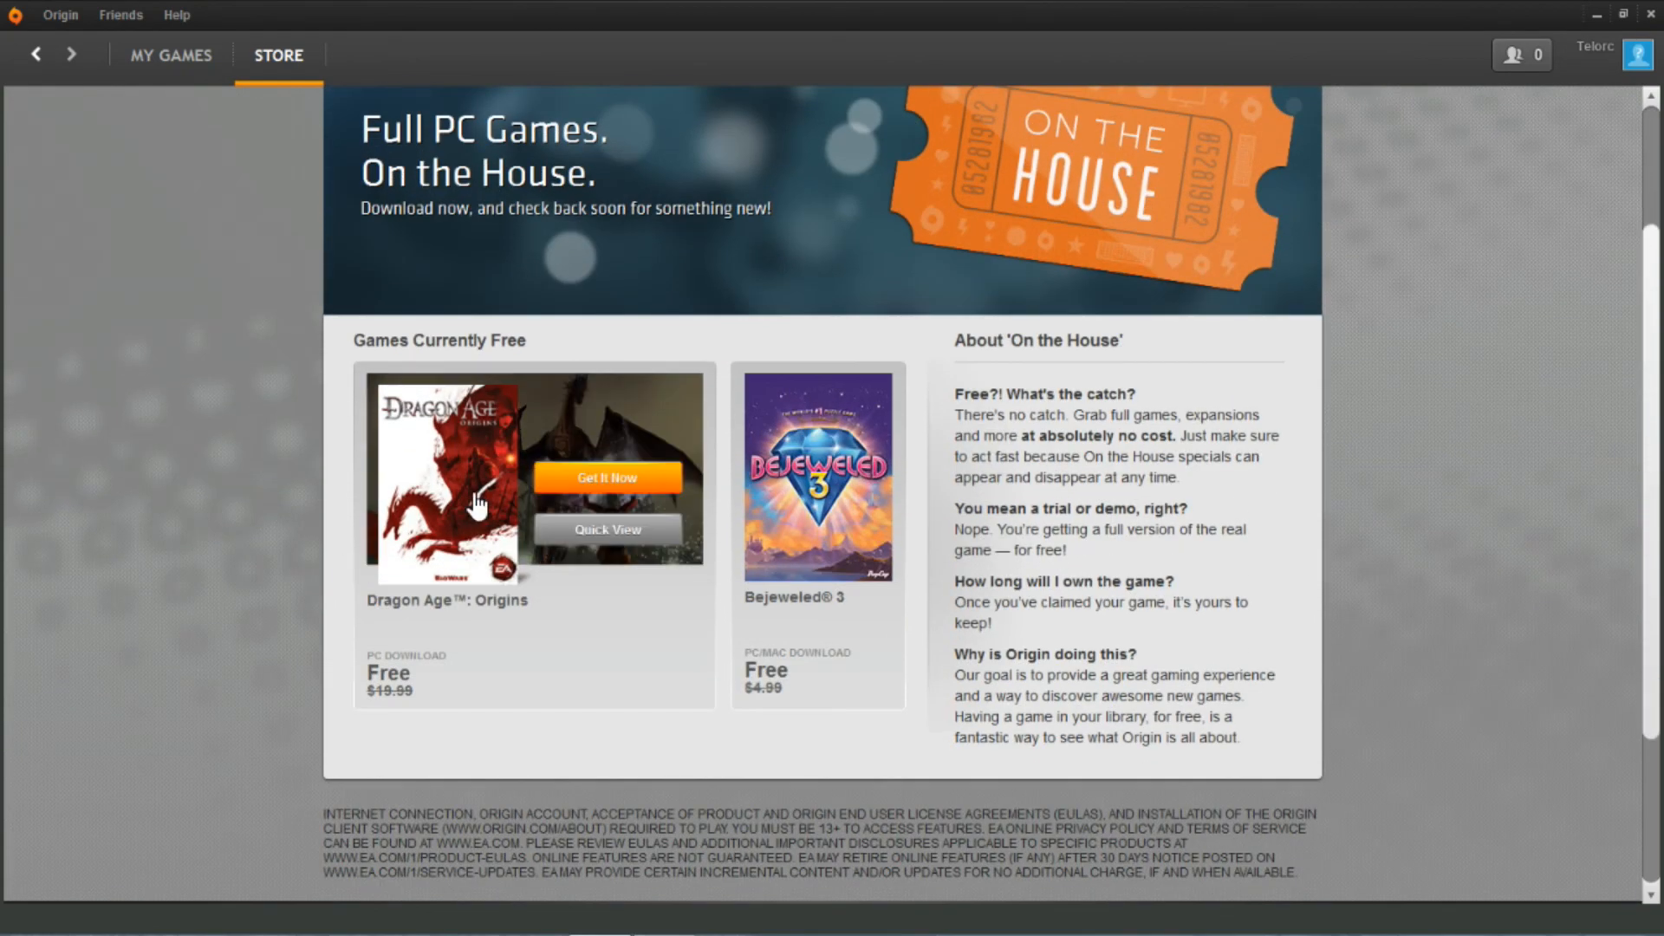
mouse_move(534, 664)
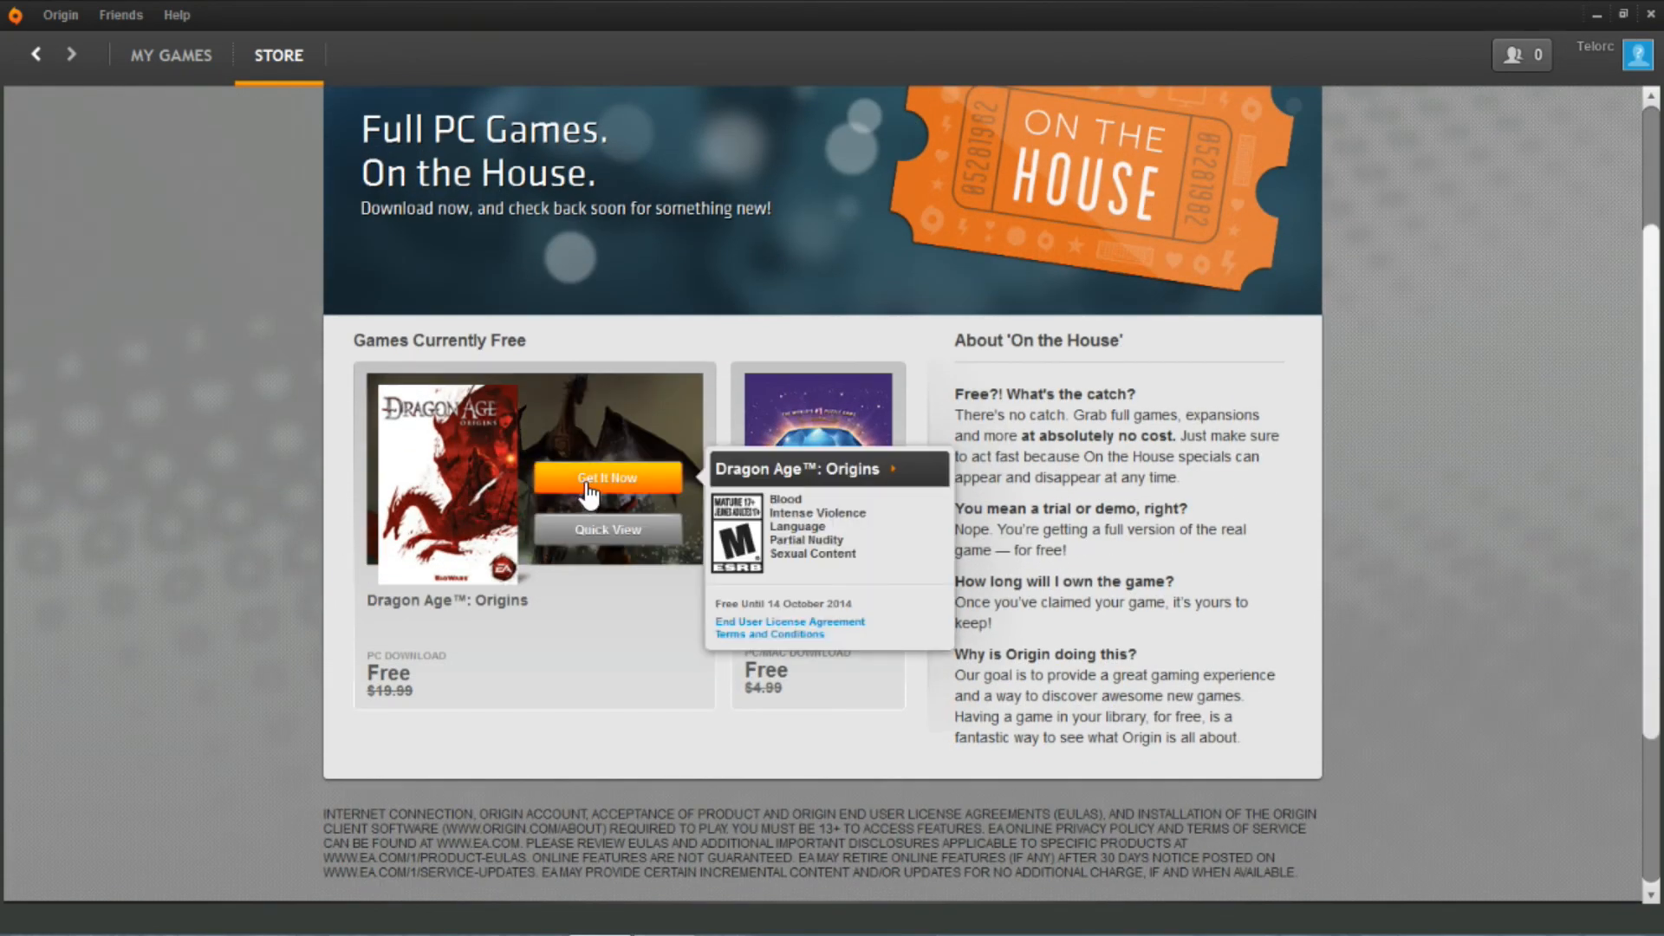
left_click(588, 484)
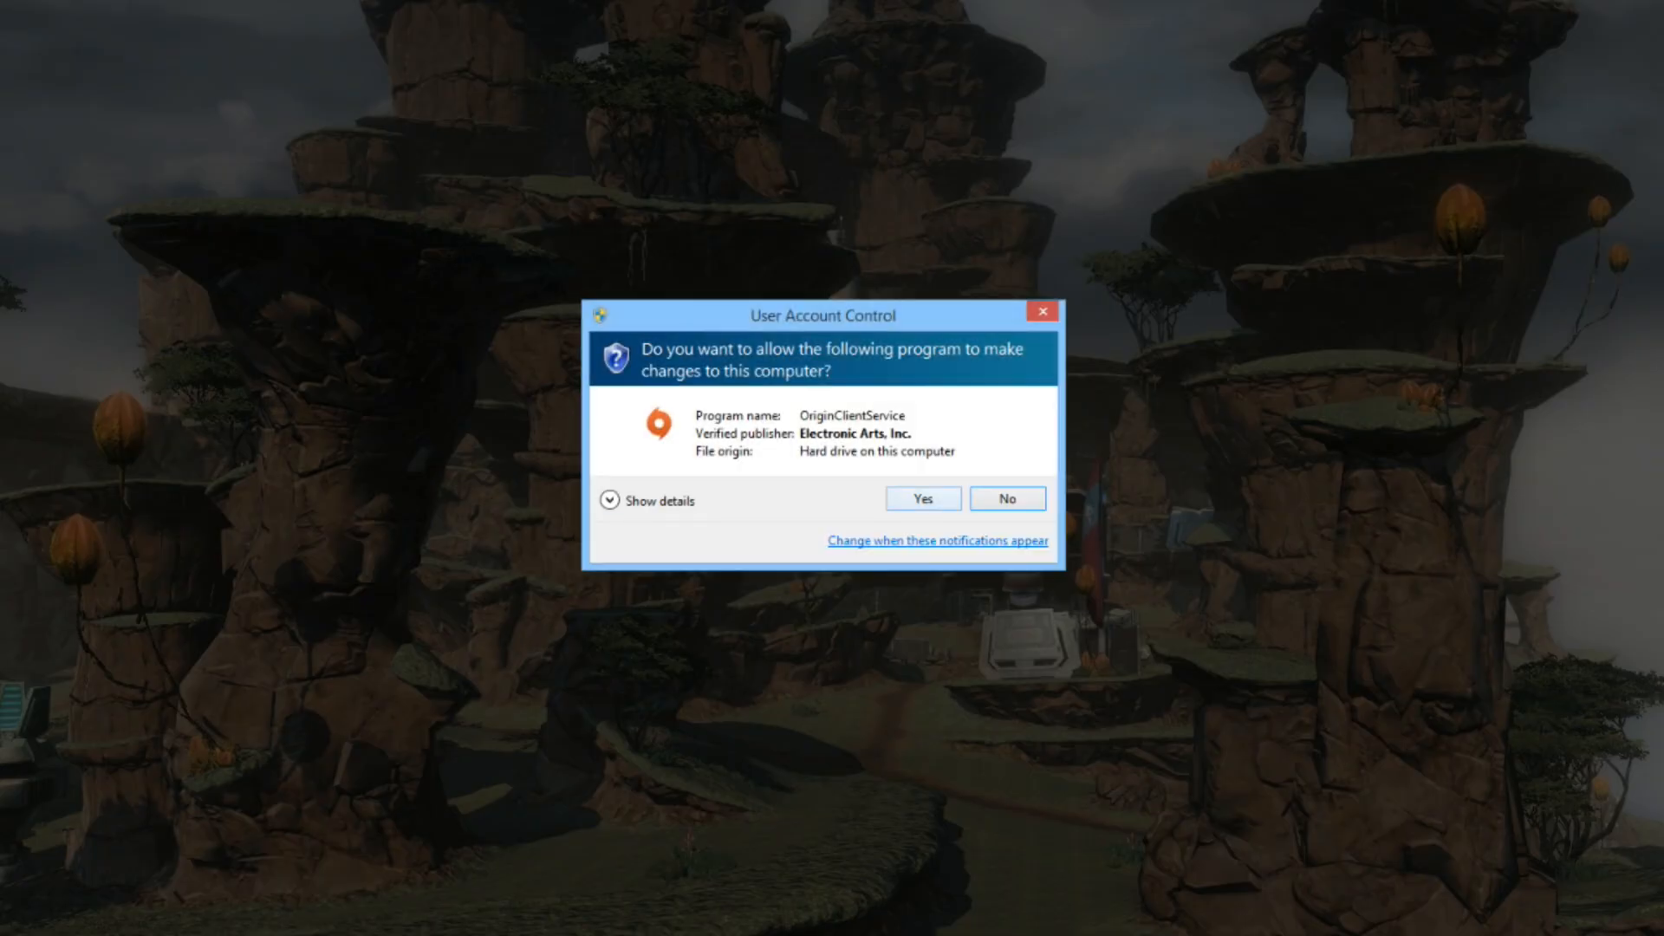
Approve the User Account Control prompt for the Origin client service
left_click(924, 499)
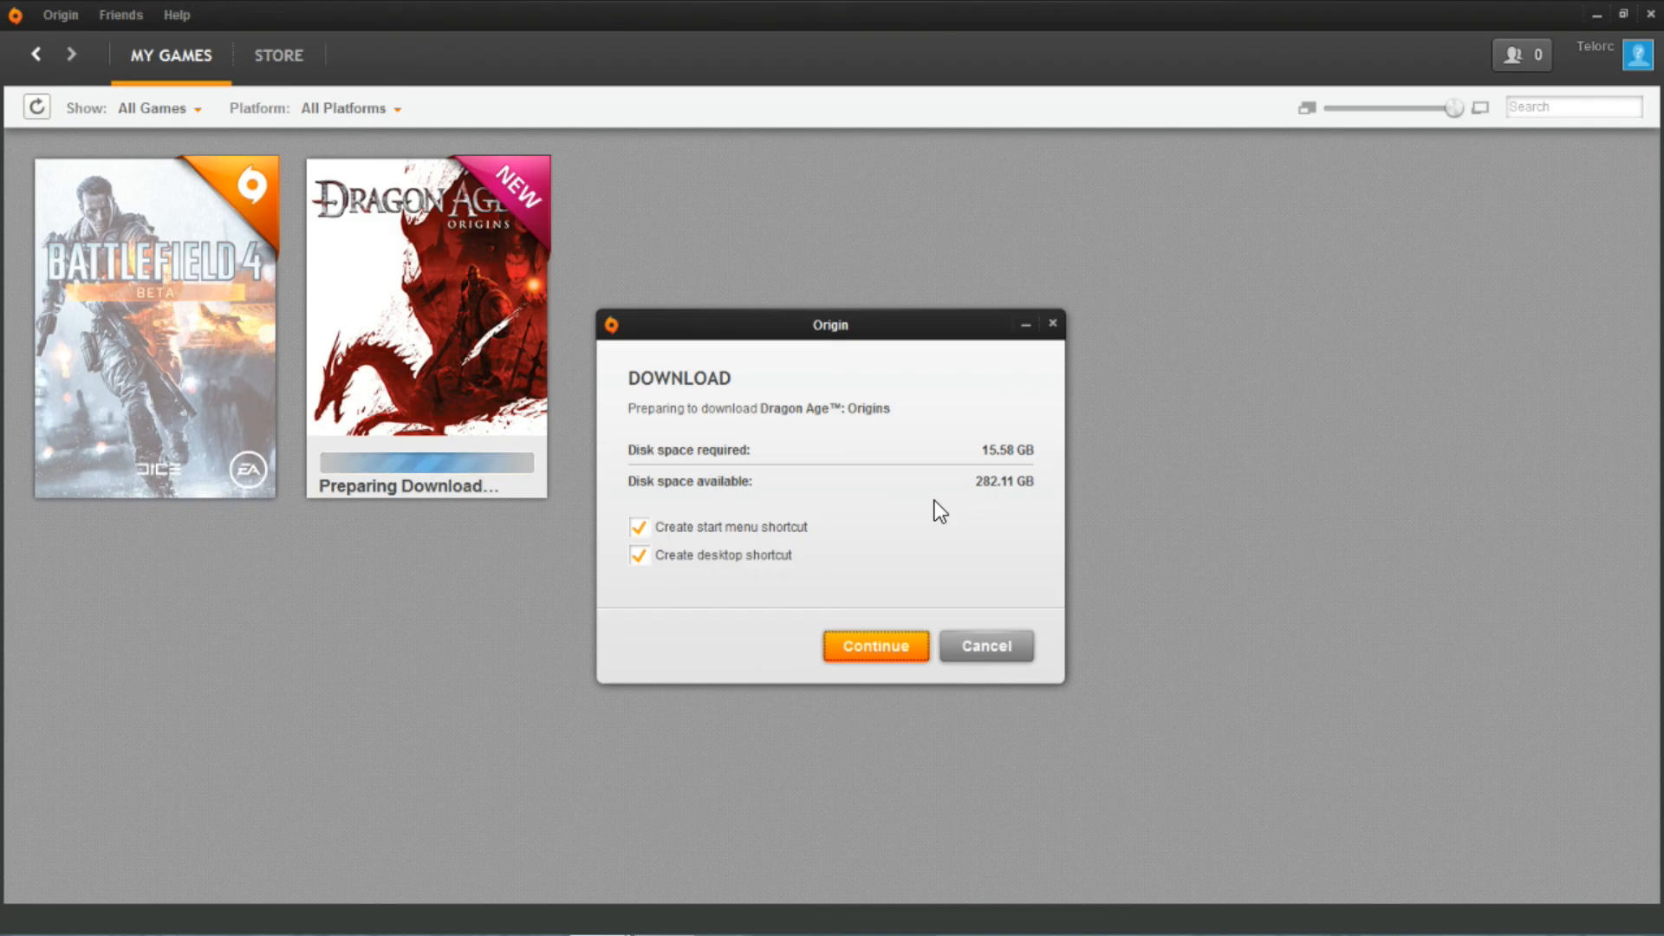
Accept the license agreements and start the 15.58 GB Dragon Age: Origins download
left_click(885, 637)
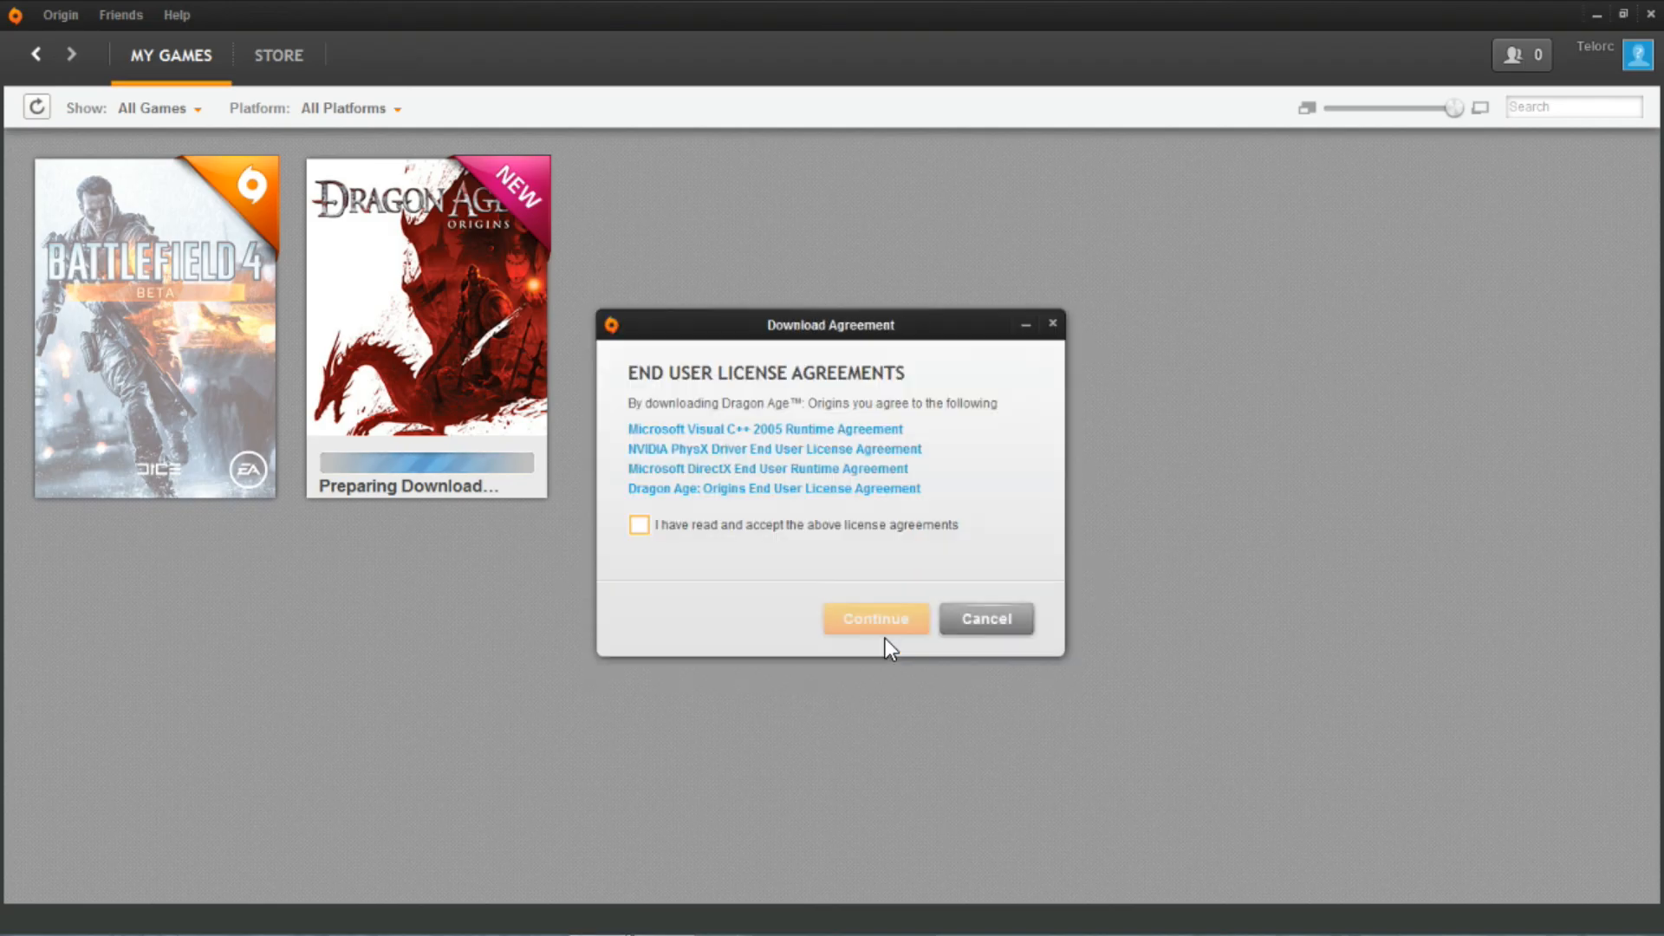
left_click(639, 526)
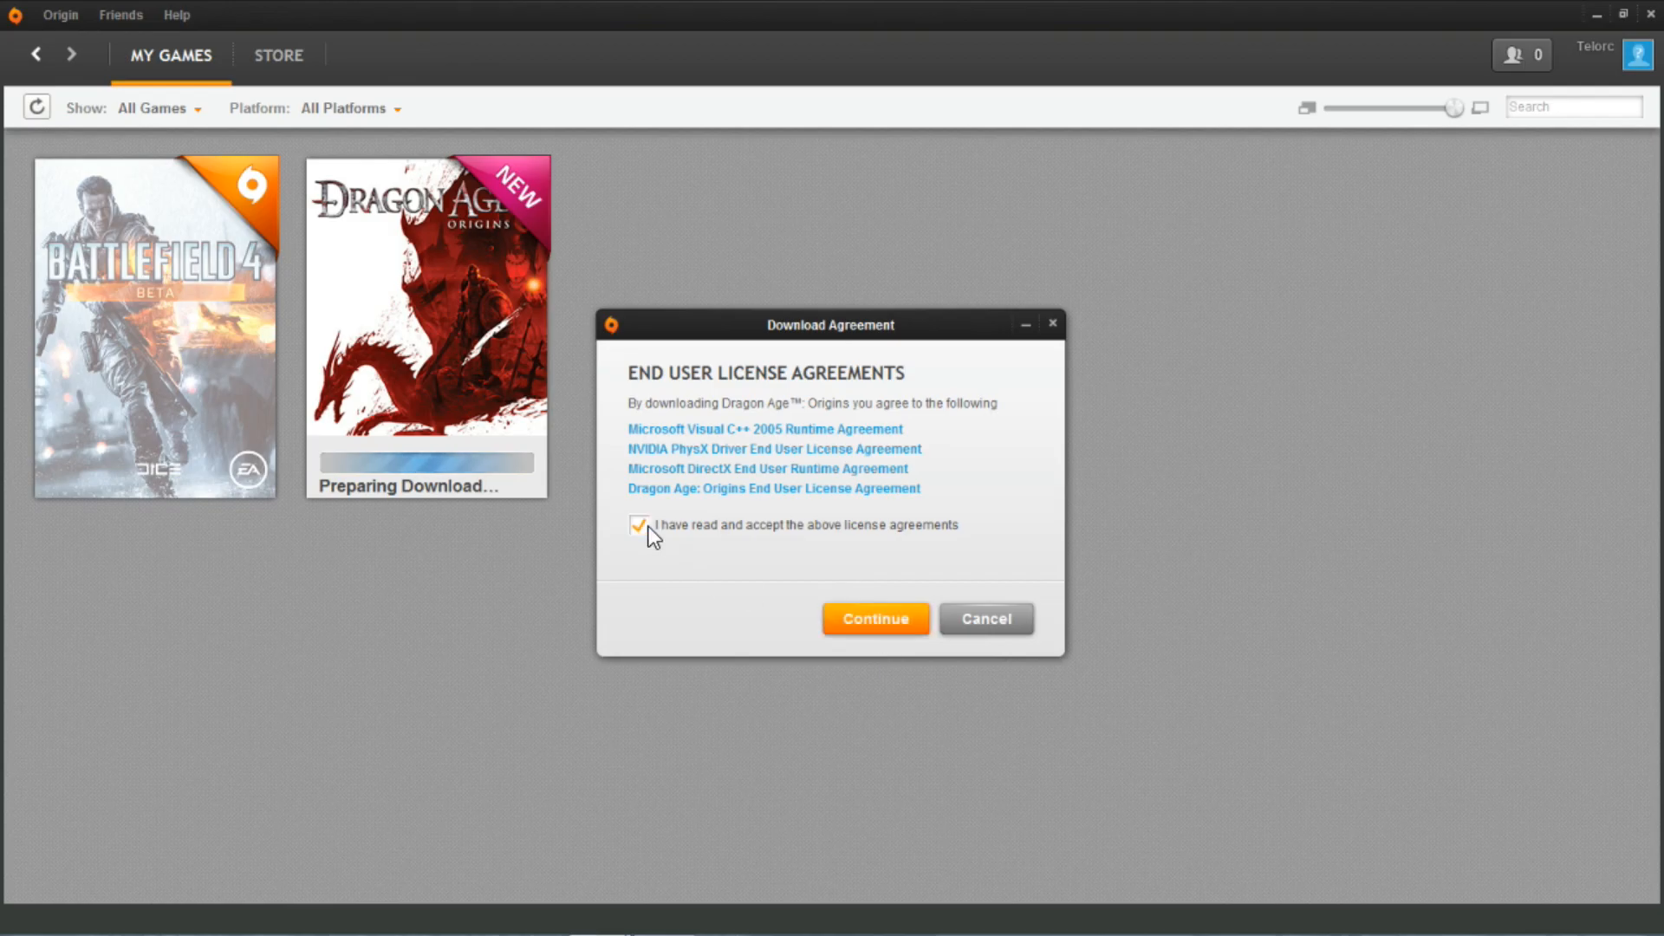
left_click(843, 610)
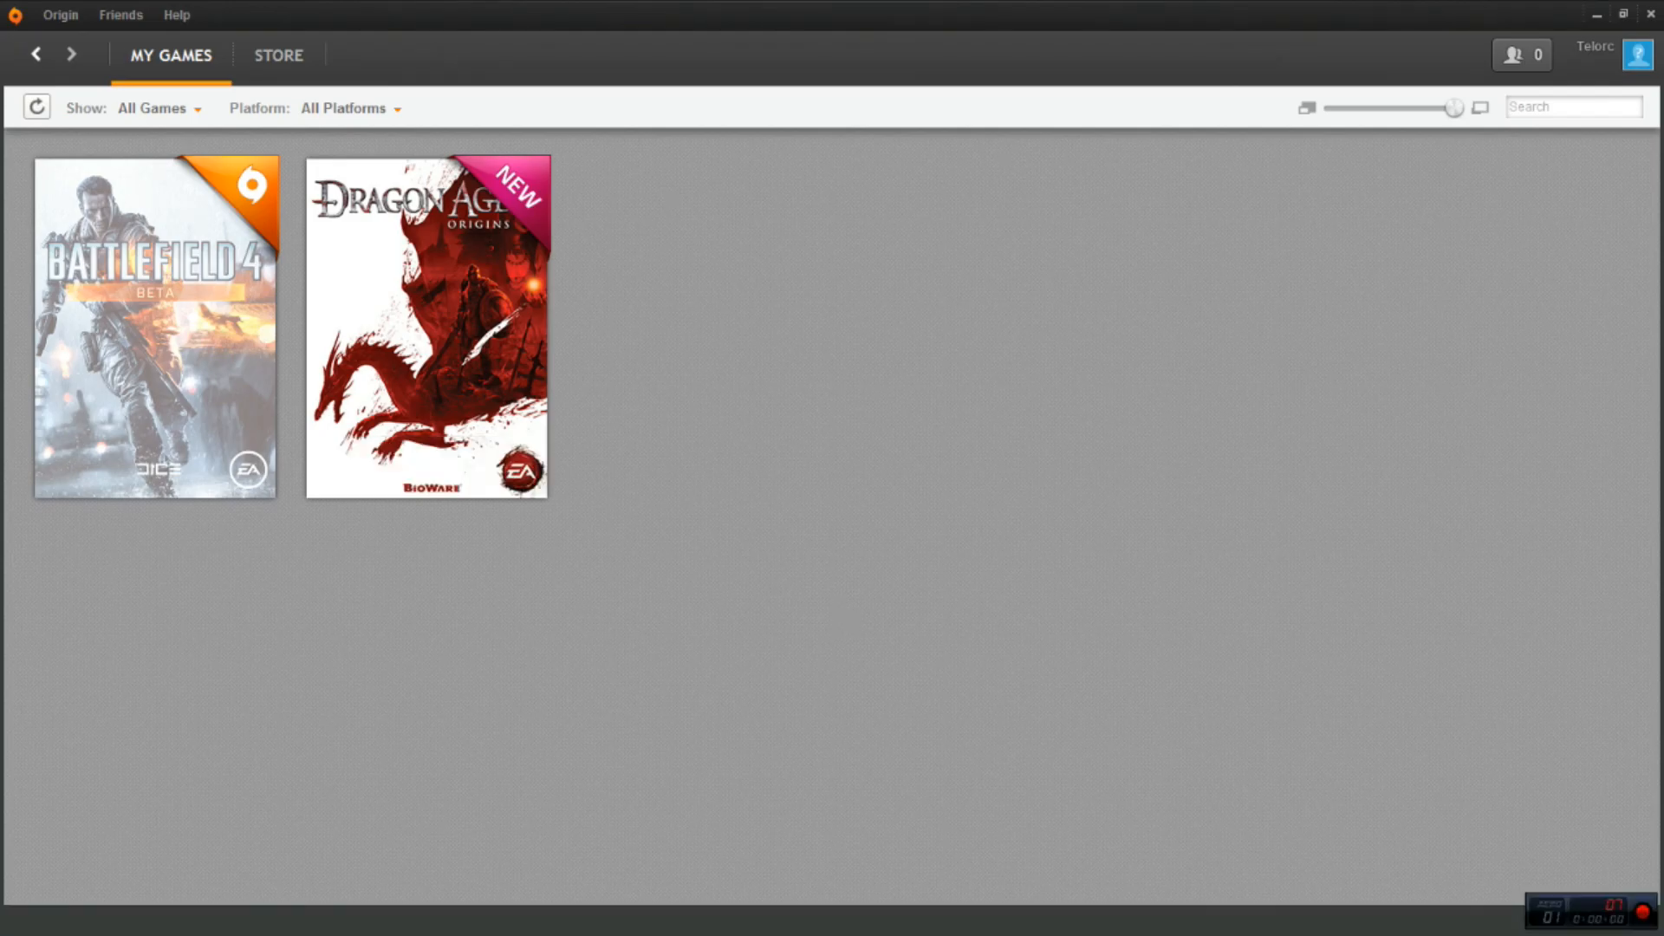
mouse_move(428, 325)
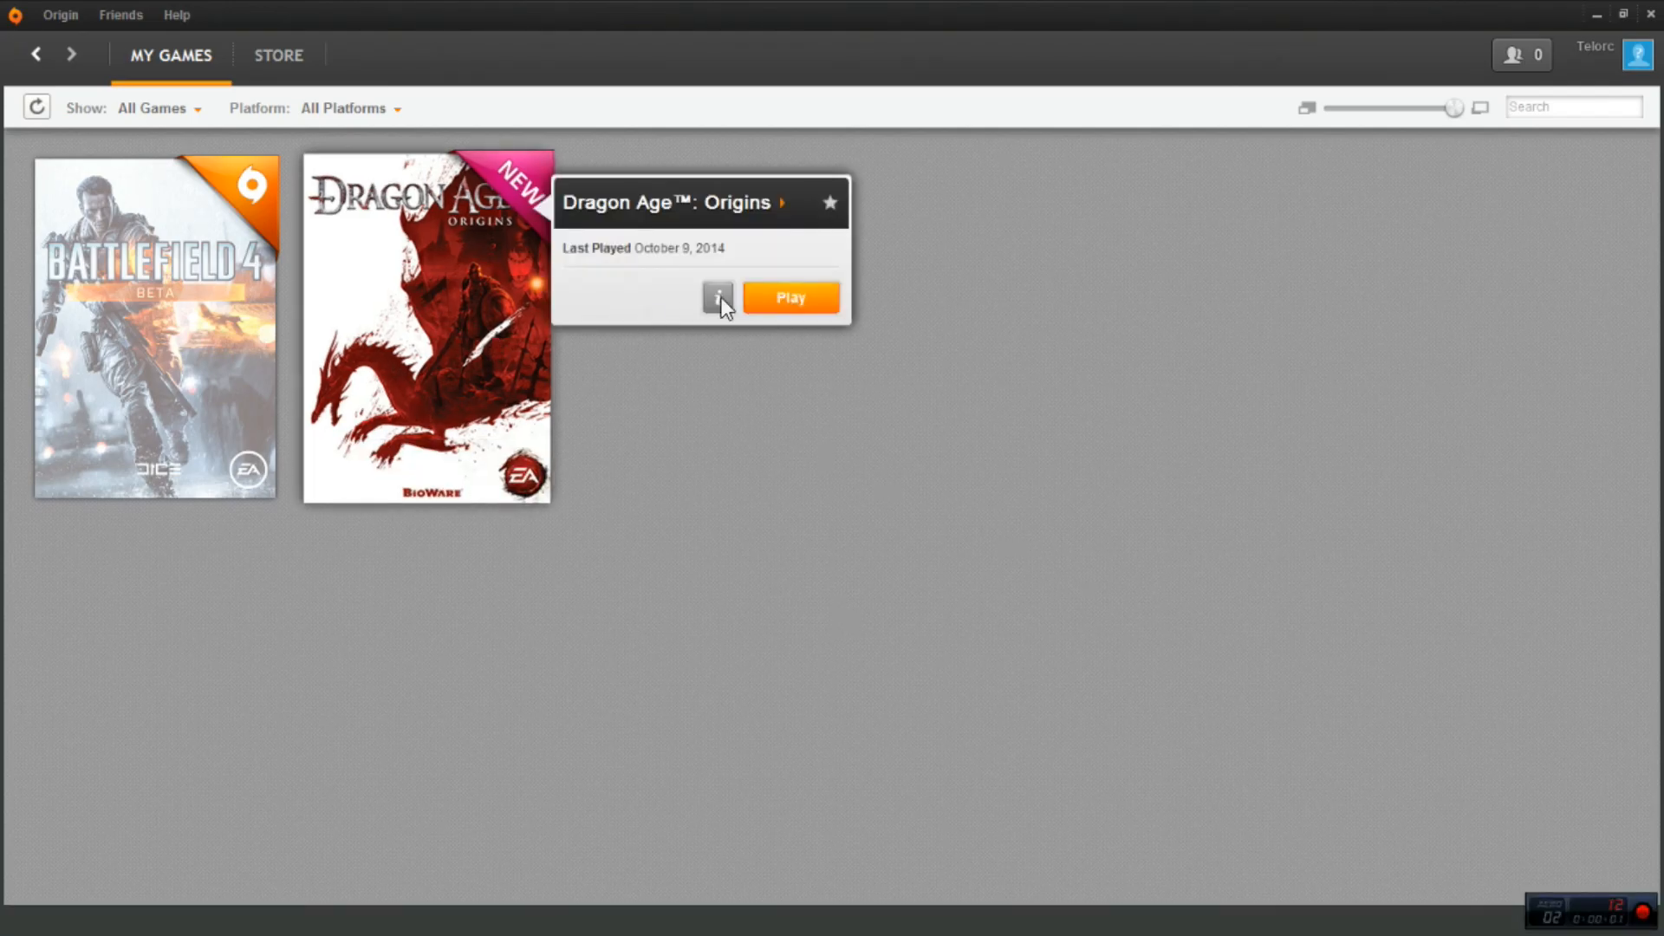
Launch Dragon Age: Origins from My Games
left_click(791, 295)
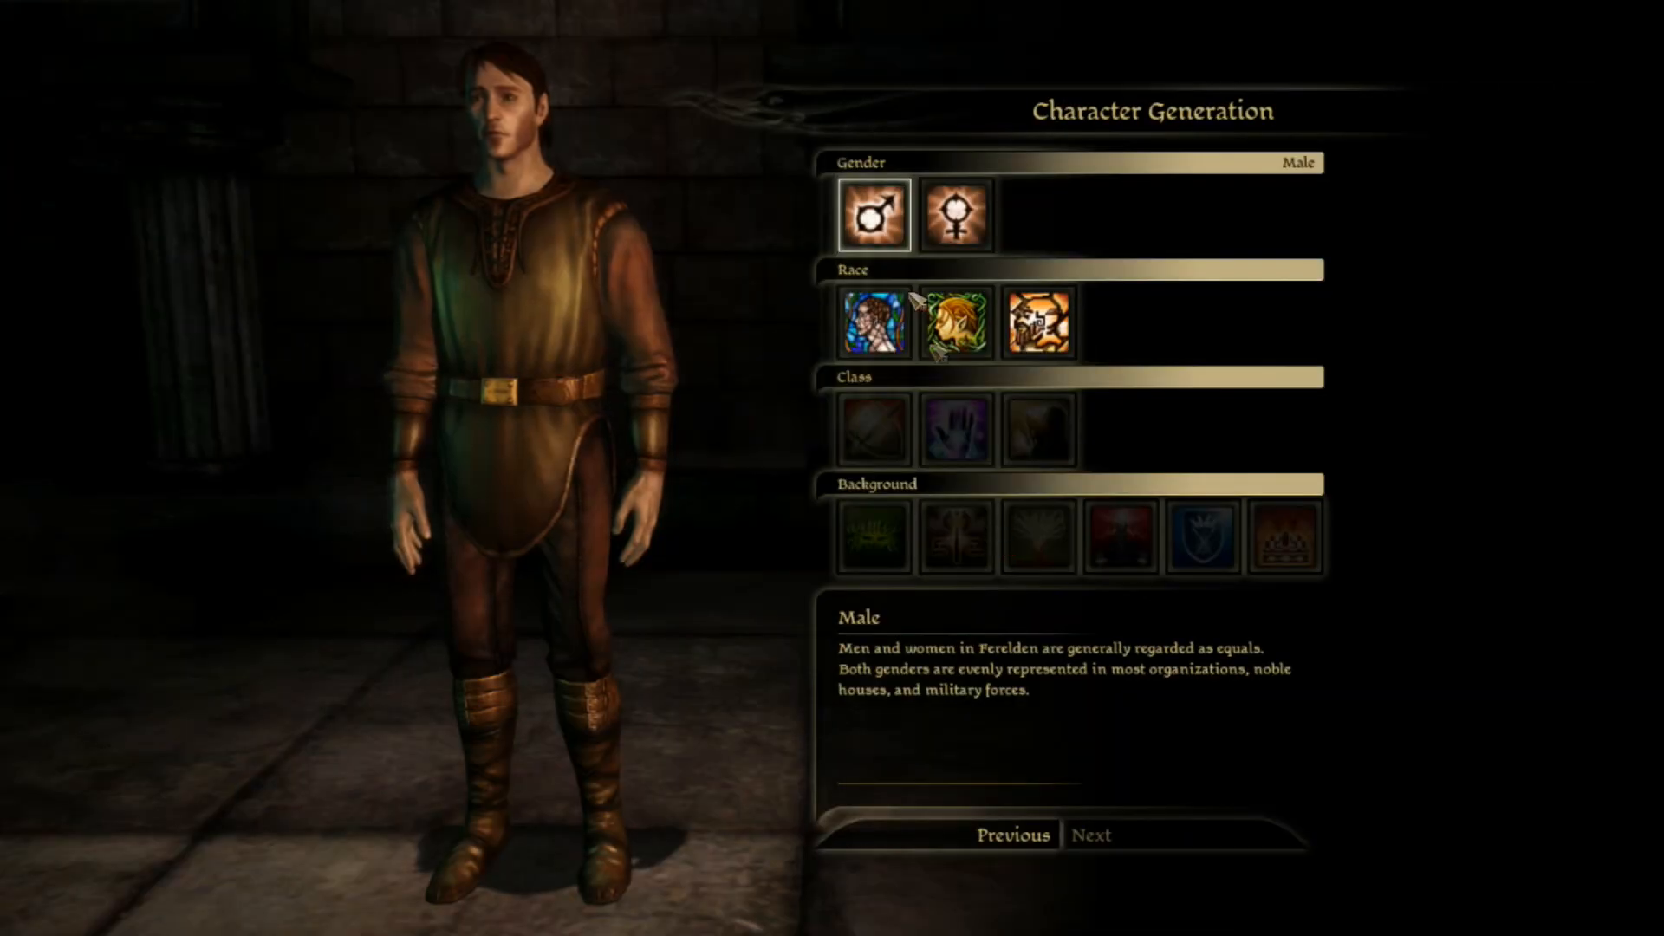
Preview a female character, revert to male Human, and cycle Warrior, Mage and Rogue classes
left_click(958, 215)
left_click(875, 215)
left_click(874, 322)
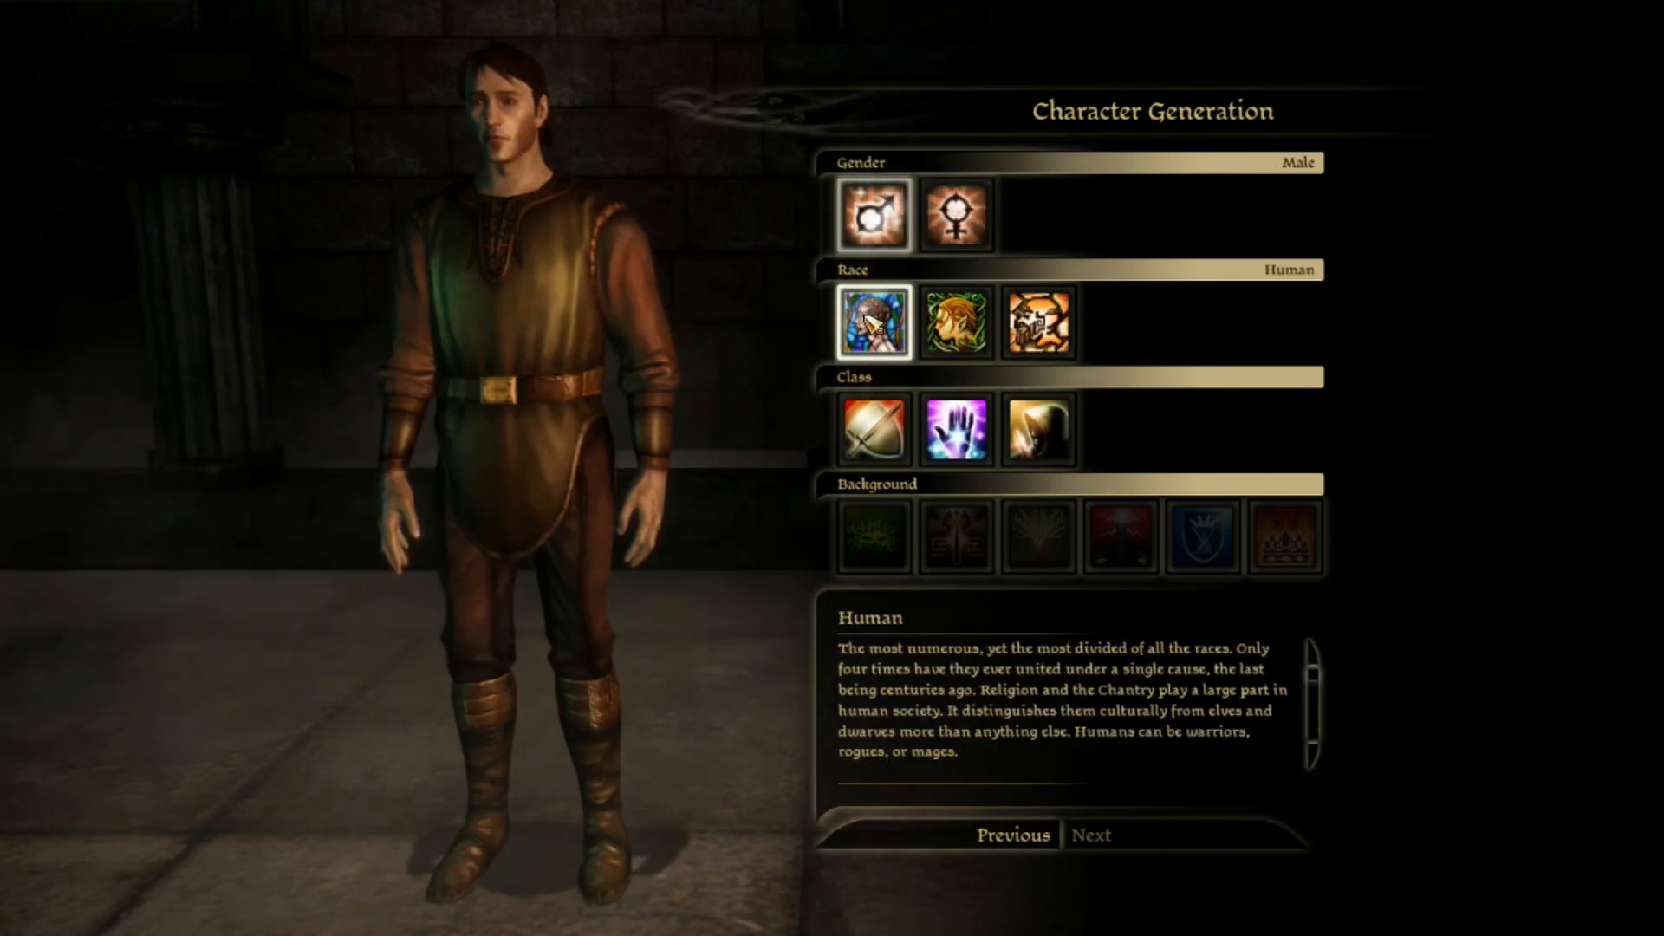
left_click(874, 429)
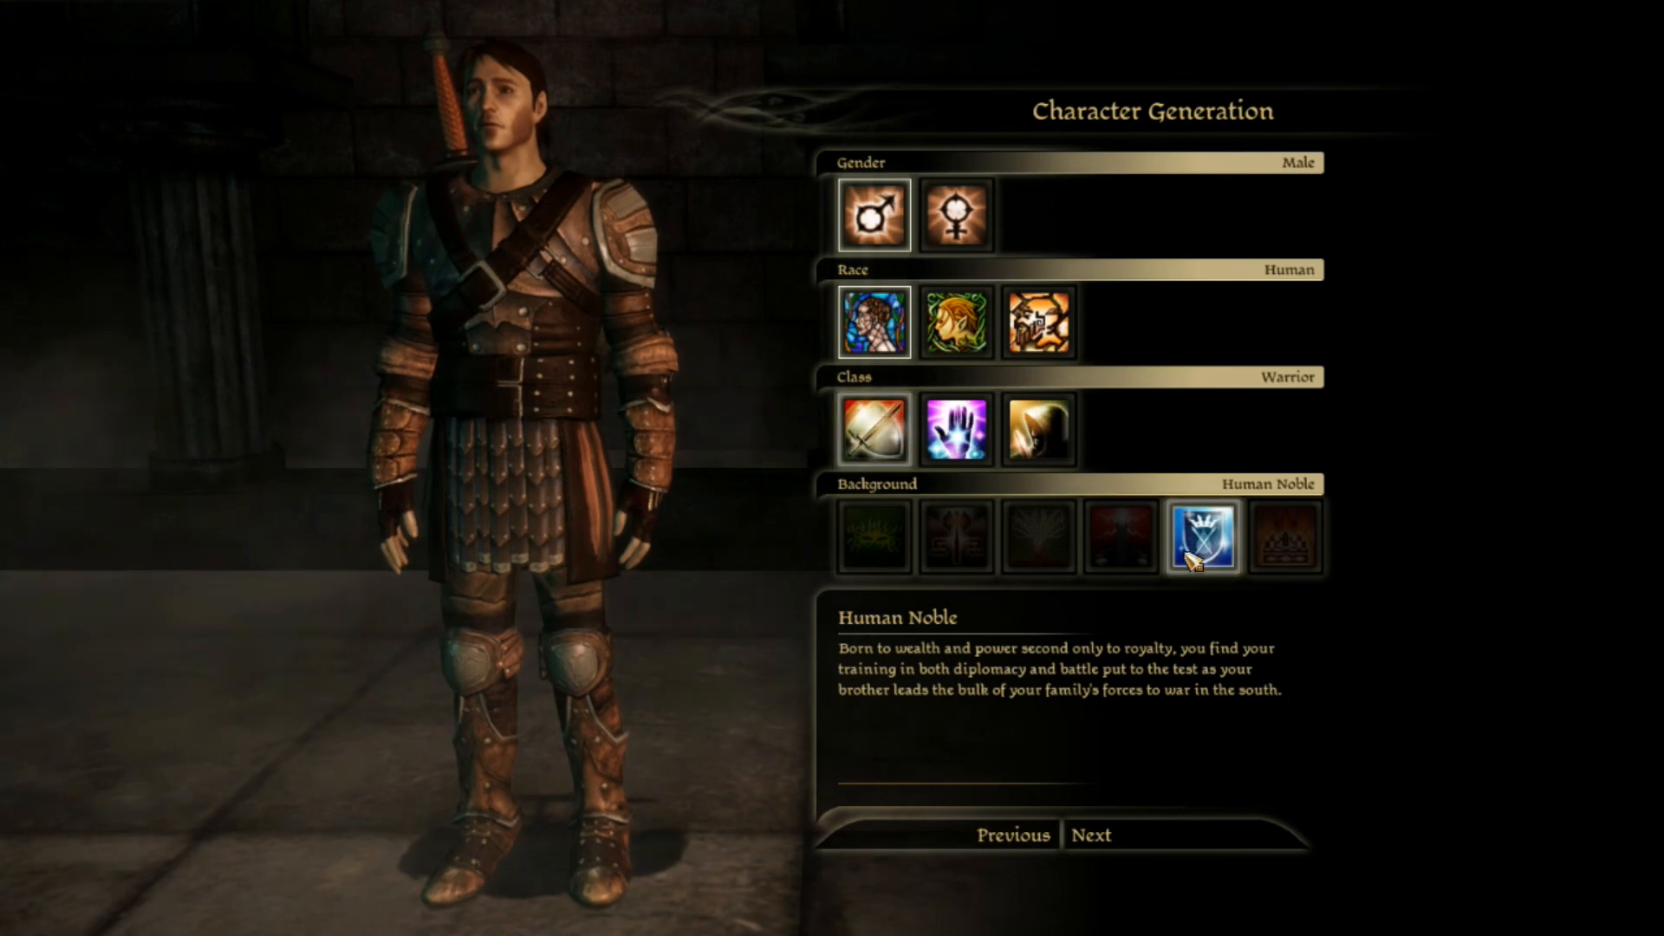
left_click(959, 429)
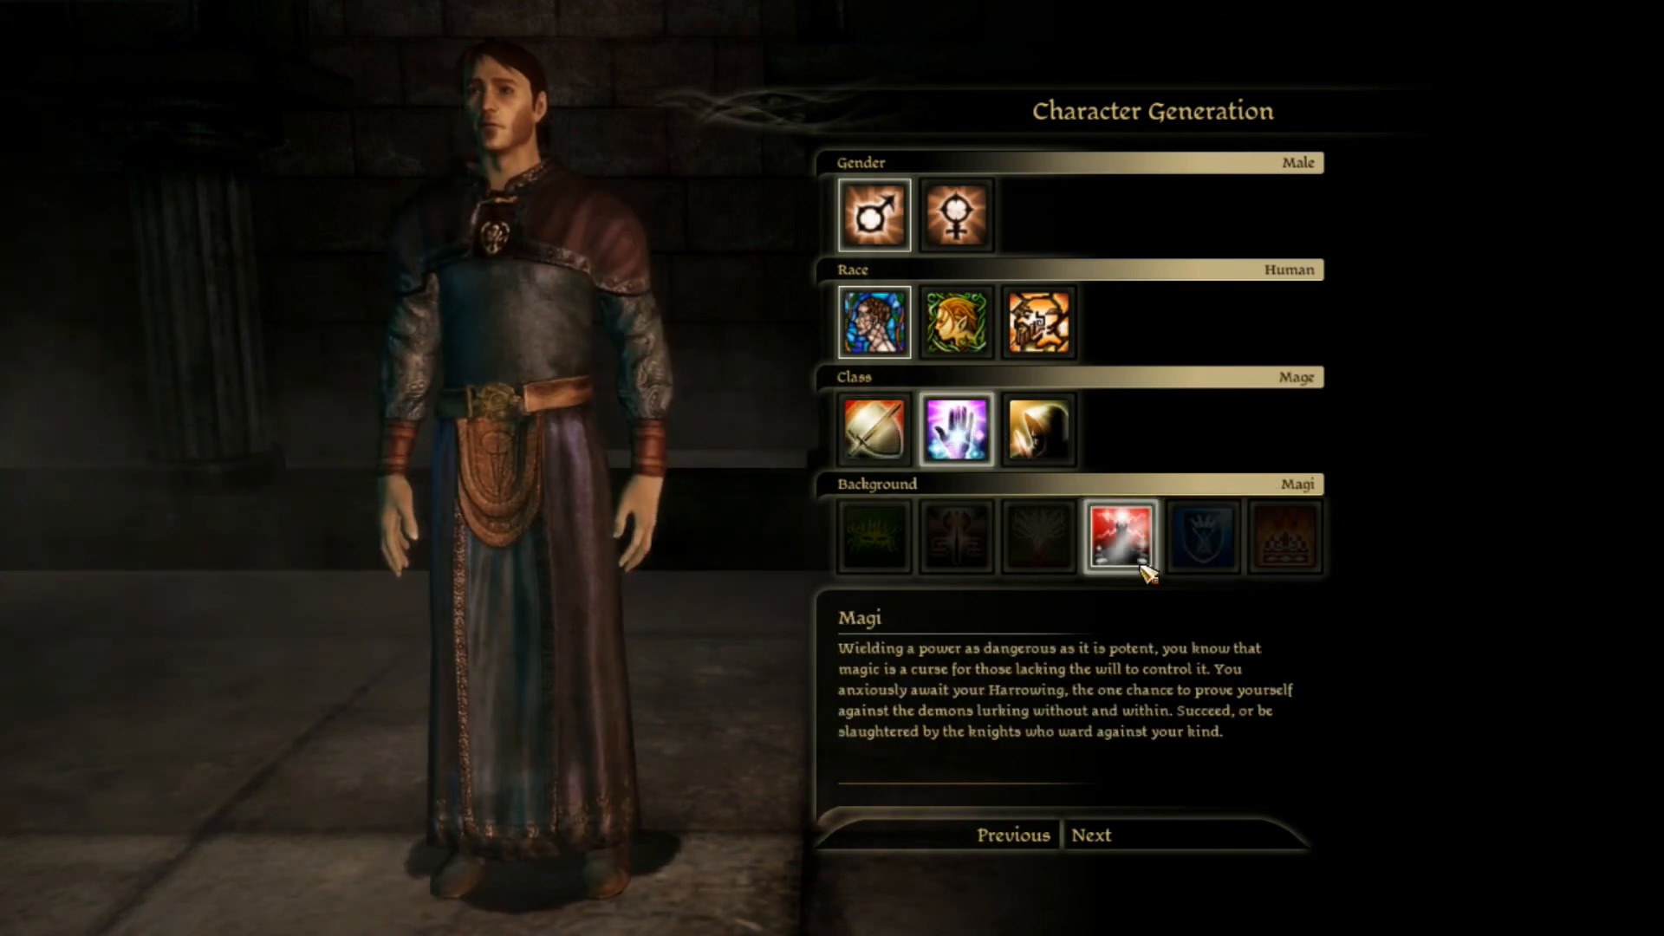
left_click(1040, 429)
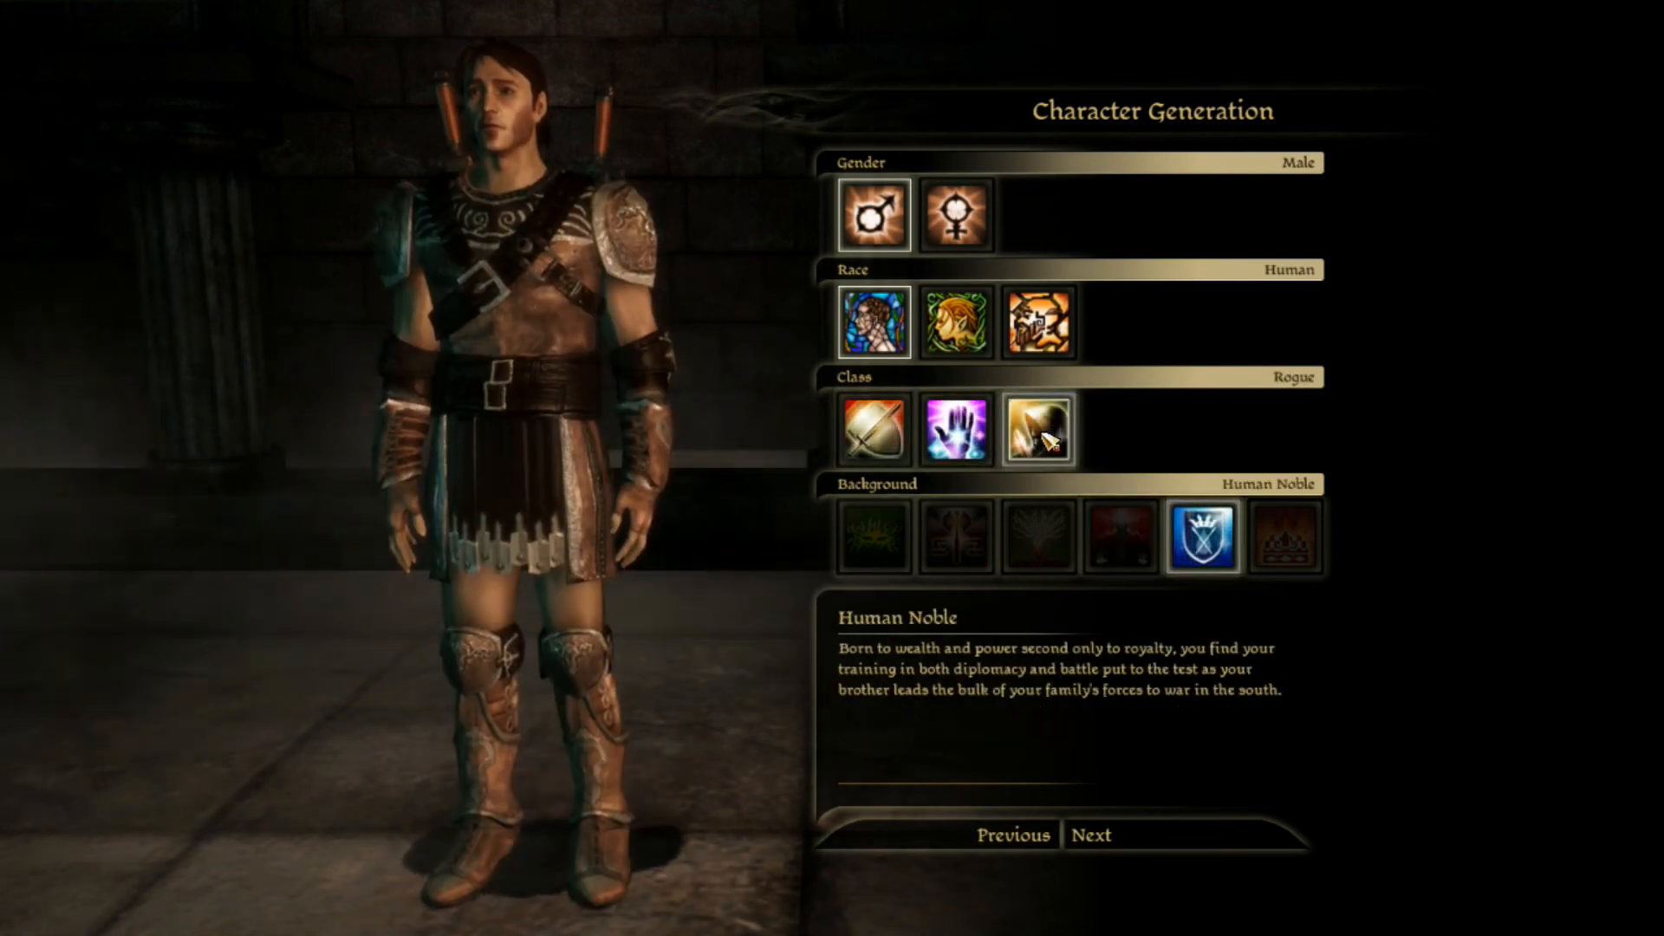
Try an Elf with Warrior, Mage and Rogue classes and Dalish and City Elf backgrounds
left_click(958, 322)
left_click(875, 429)
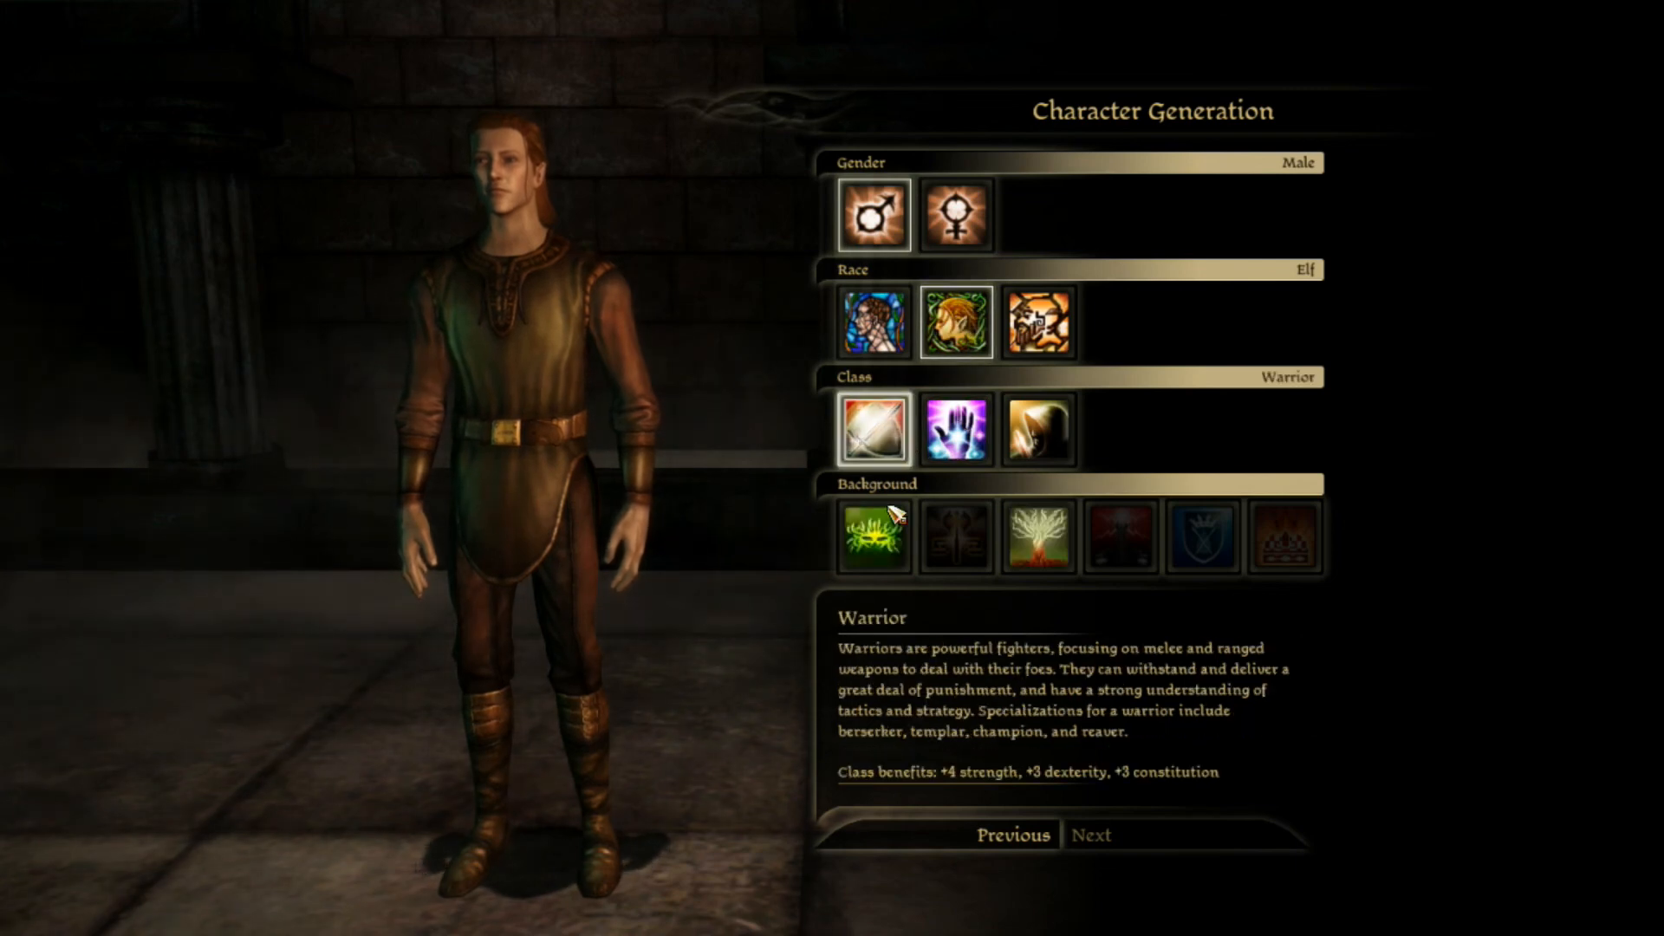
left_click(875, 538)
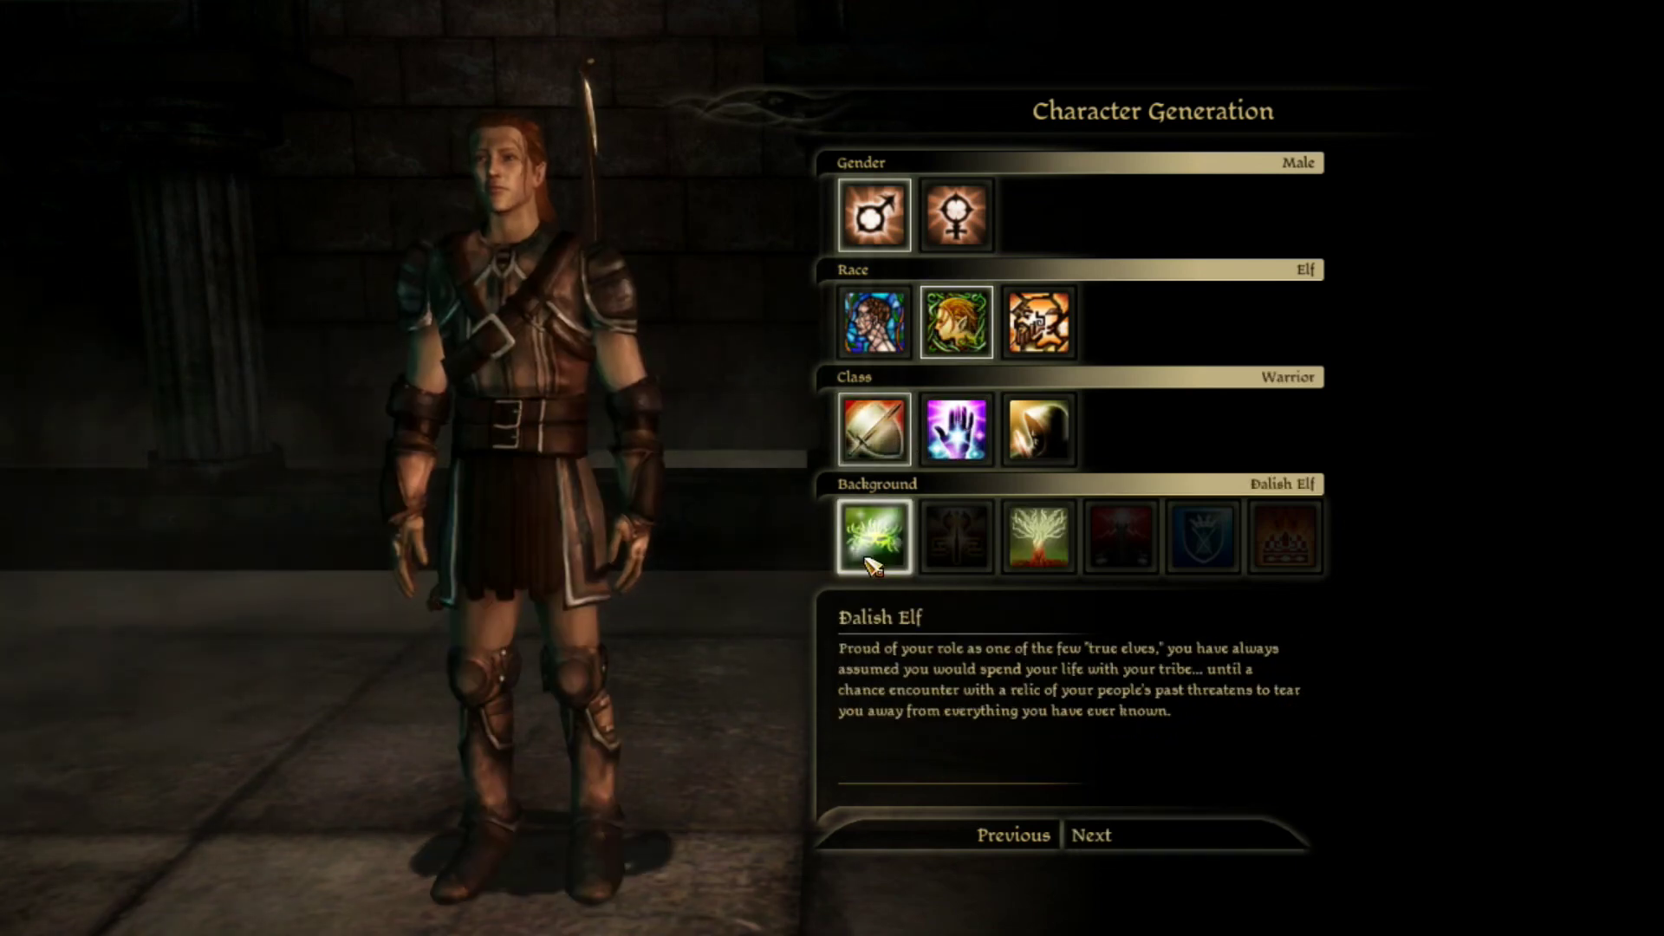
left_click(1047, 543)
left_click(978, 442)
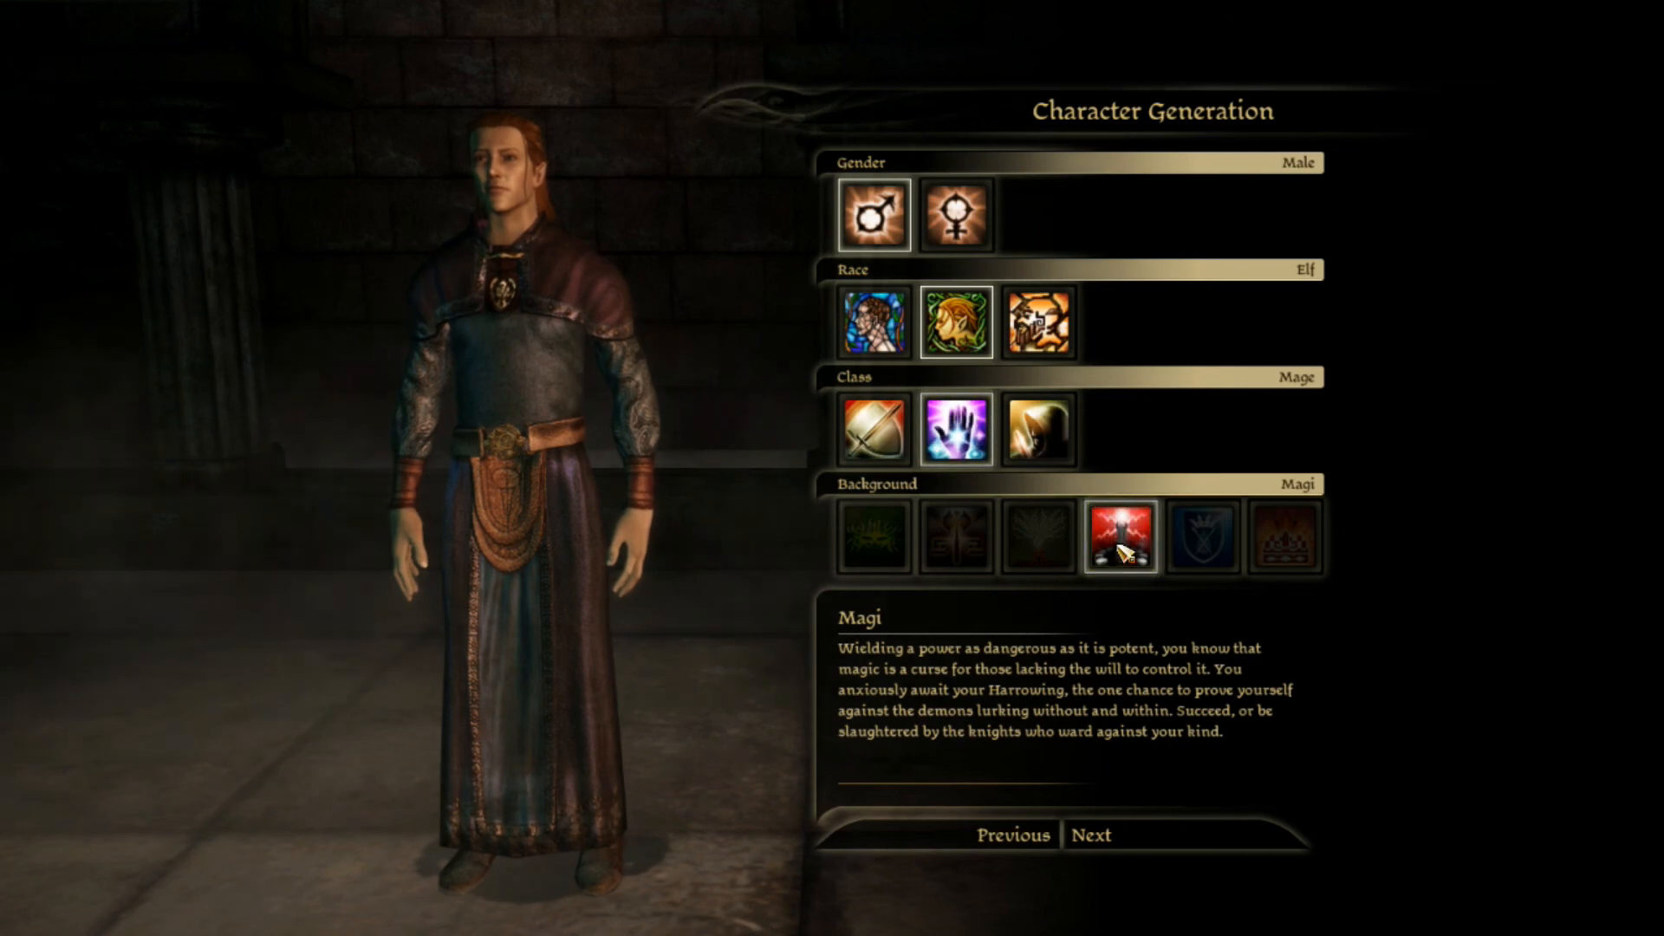
left_click(1040, 430)
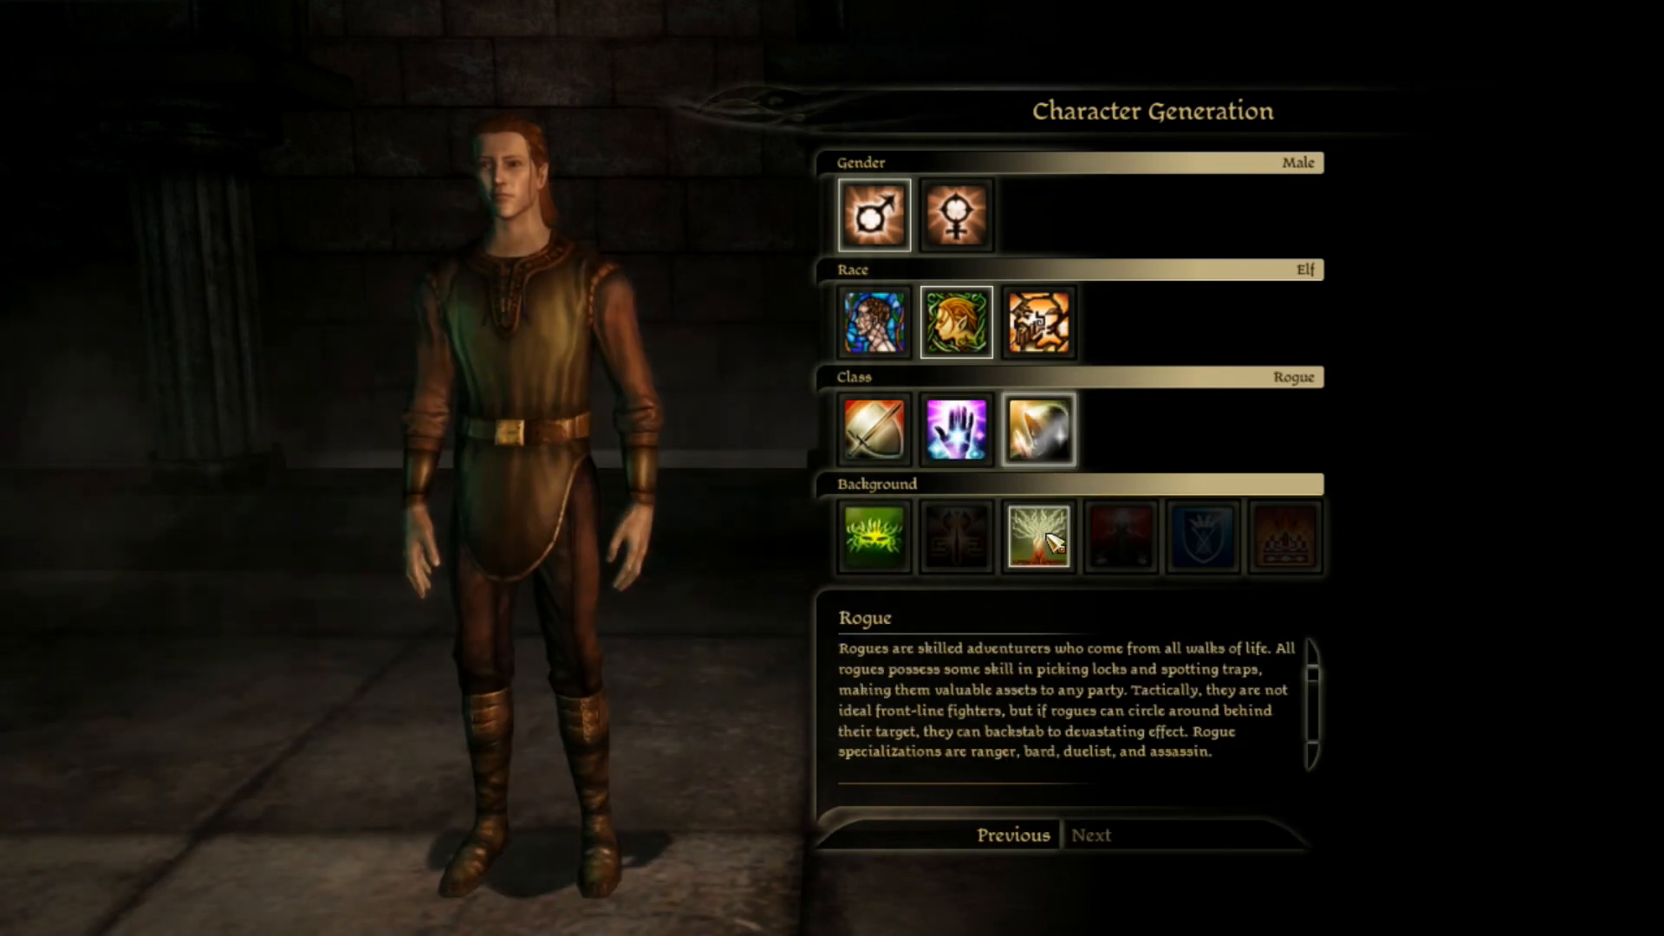
left_click(895, 554)
left_click(1039, 538)
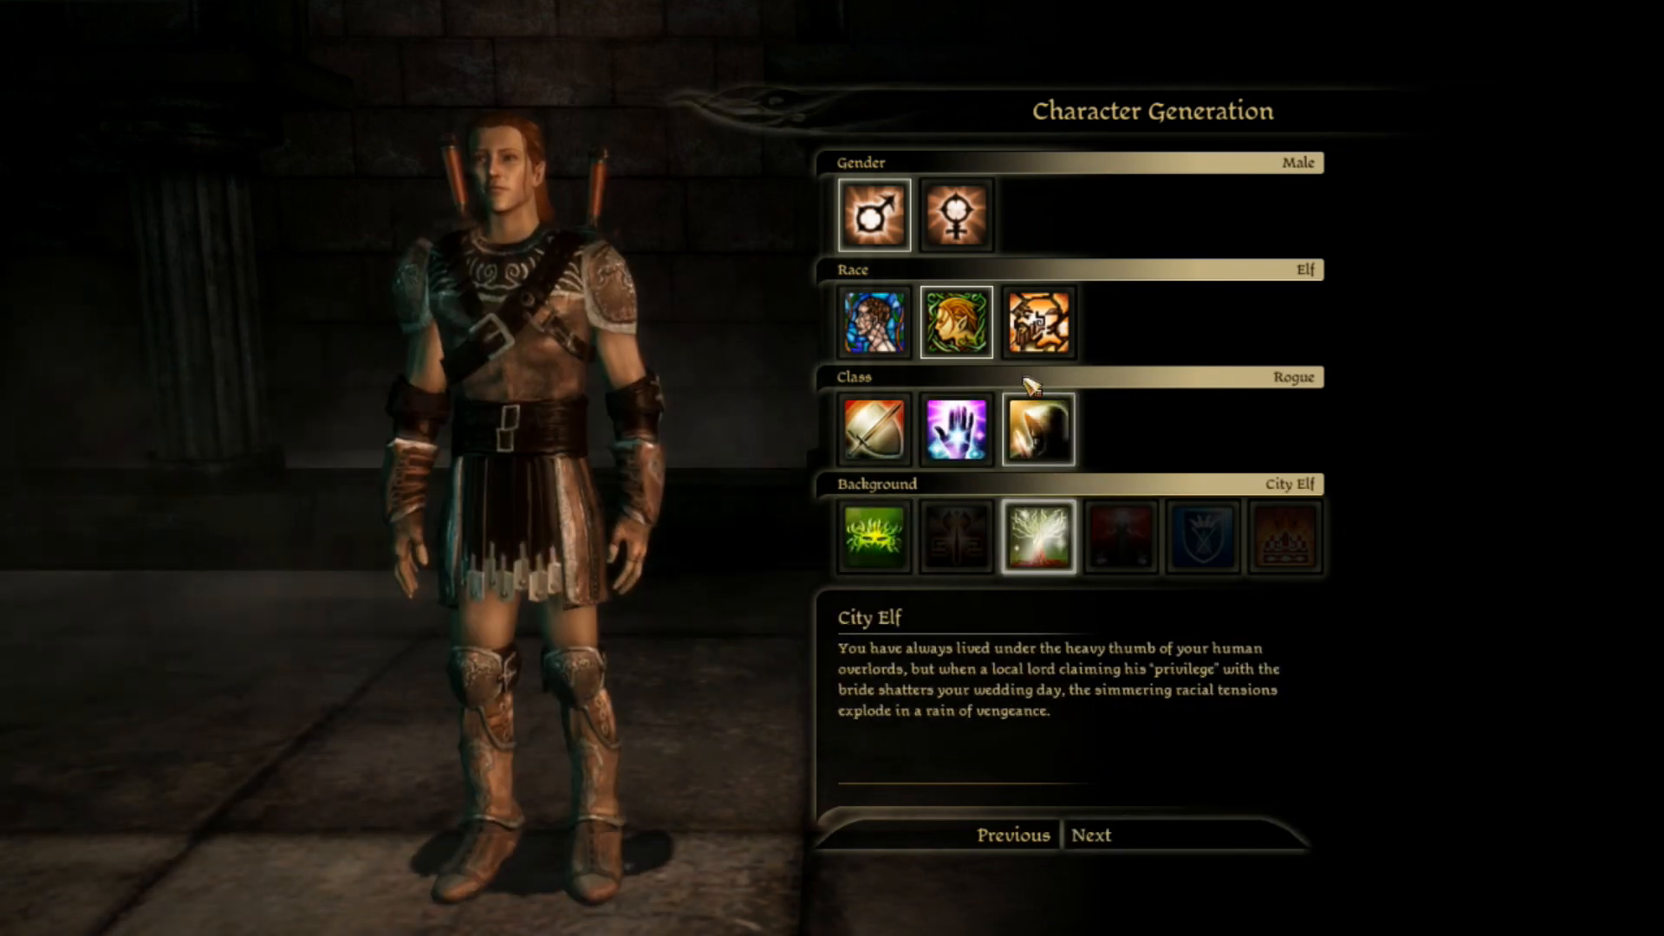
Settle on a male Dwarf Rogue with the Dwarf Noble background
left_click(1040, 323)
left_click(874, 430)
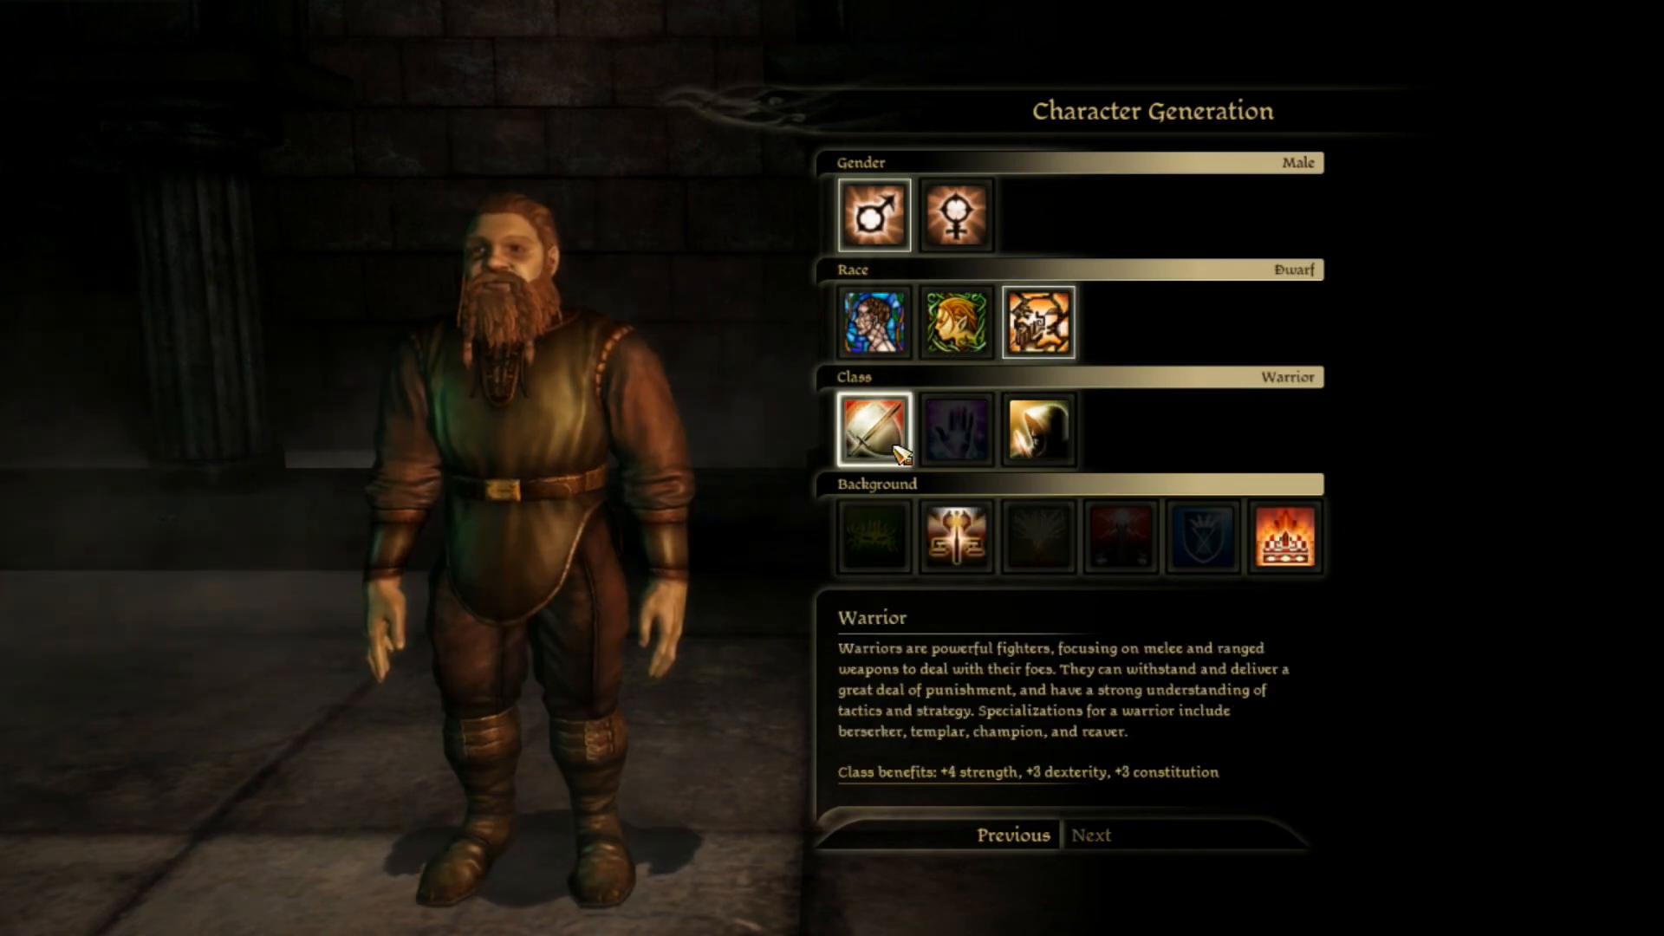
left_click(957, 536)
left_click(1285, 536)
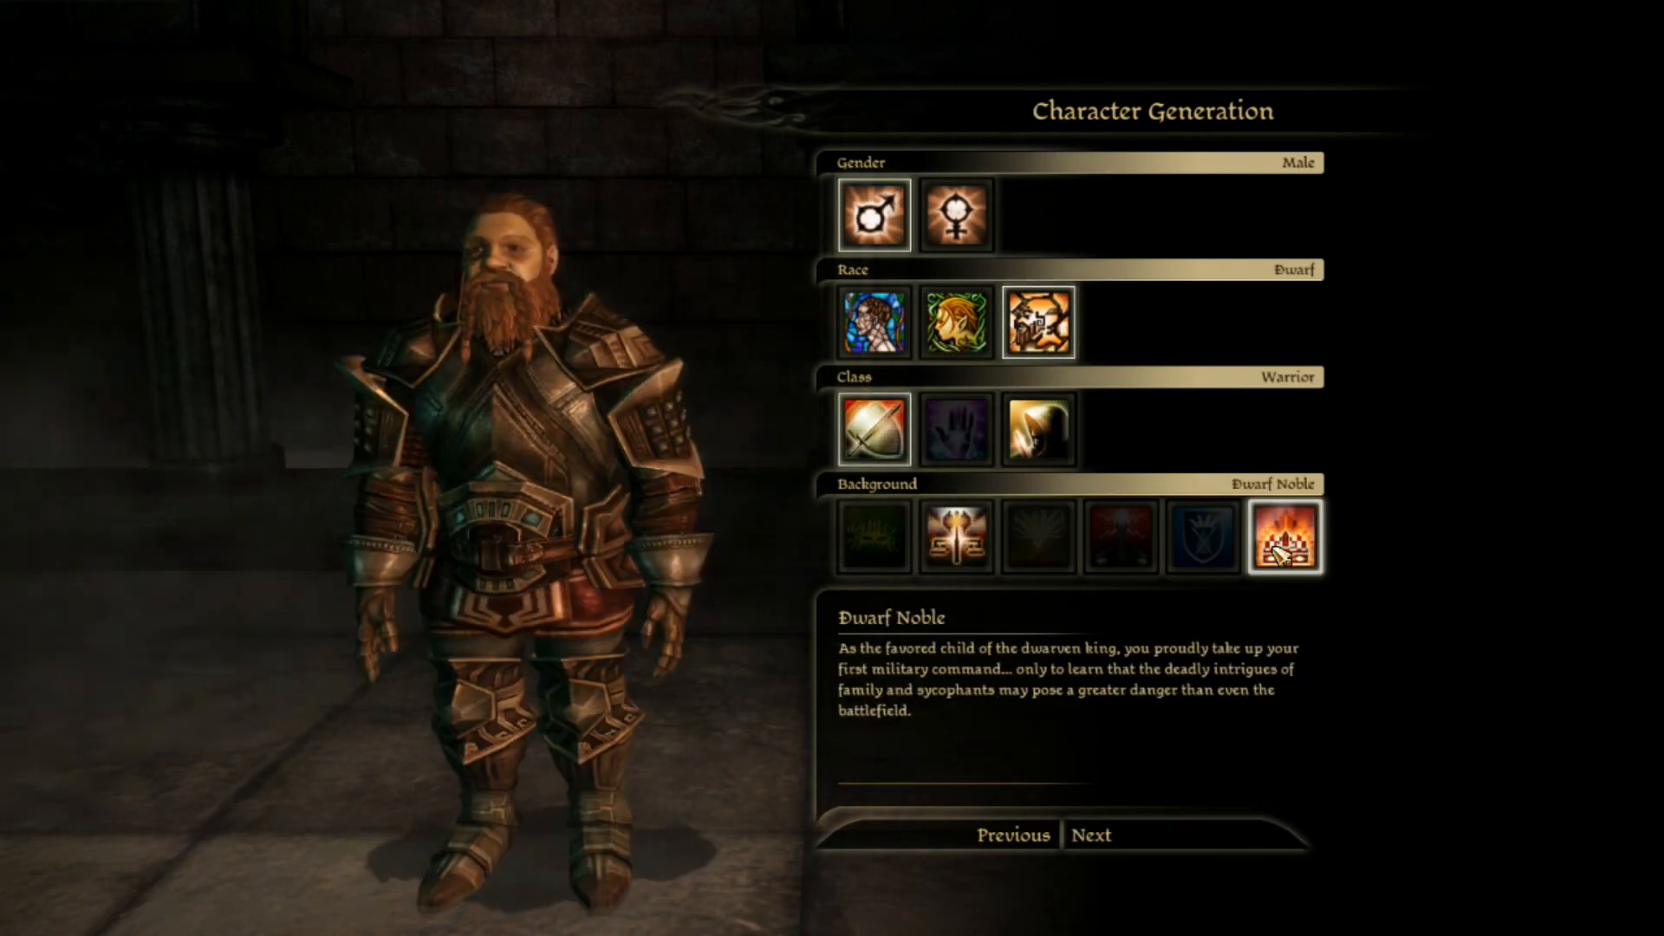
left_click(1039, 430)
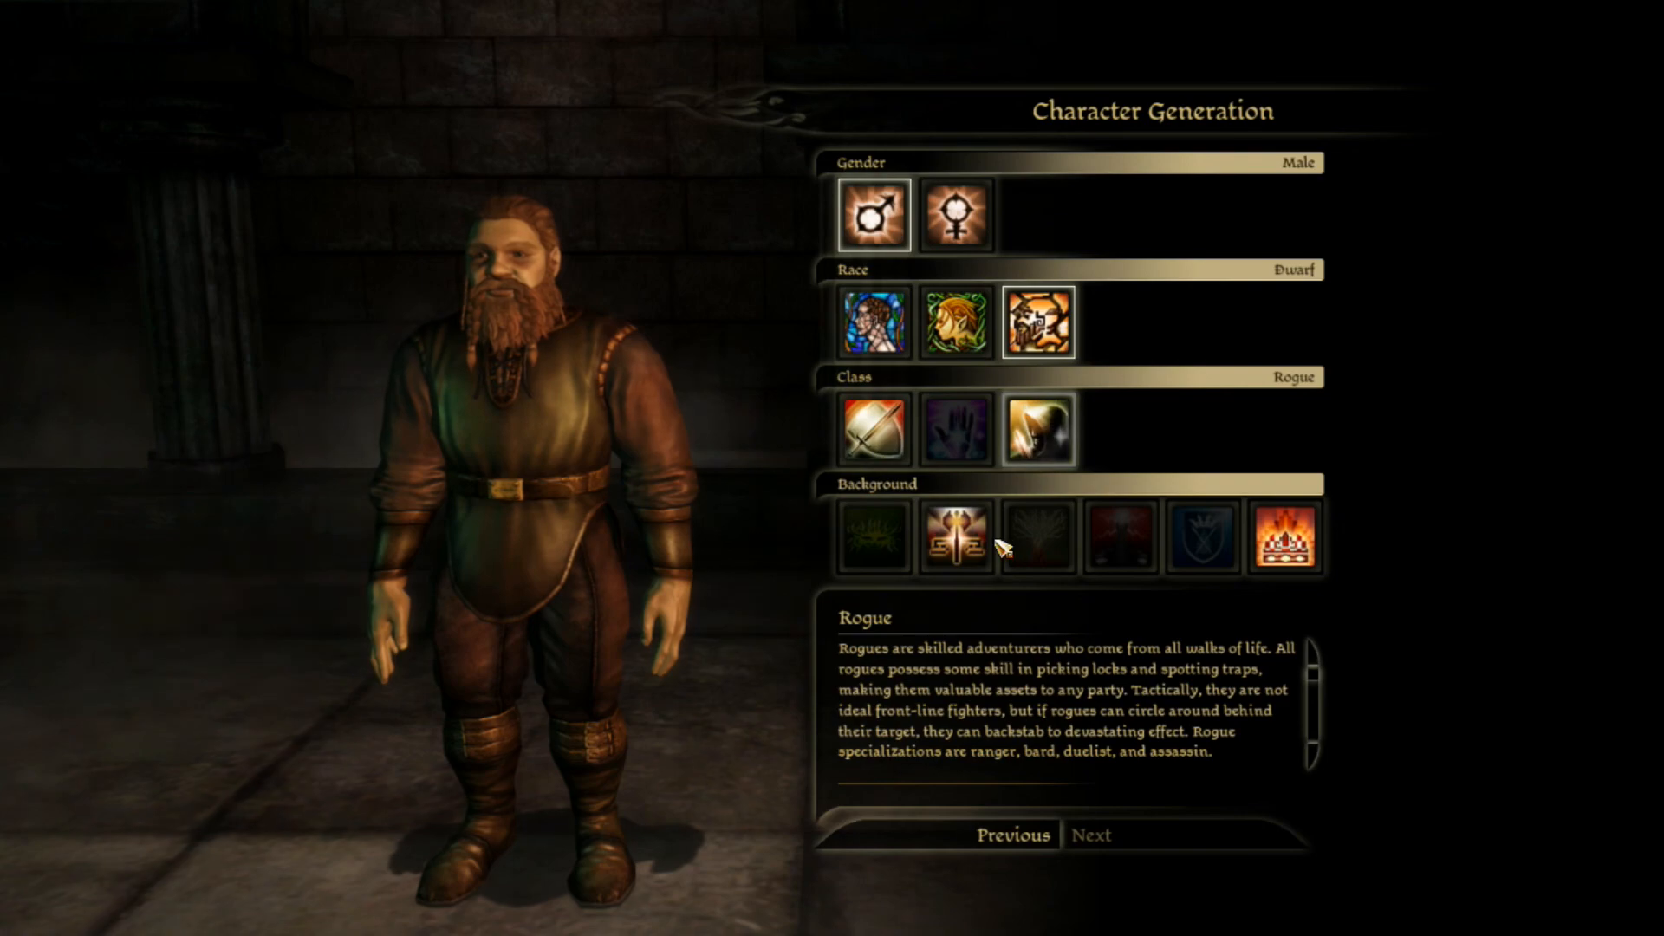
left_click(958, 535)
left_click(1285, 536)
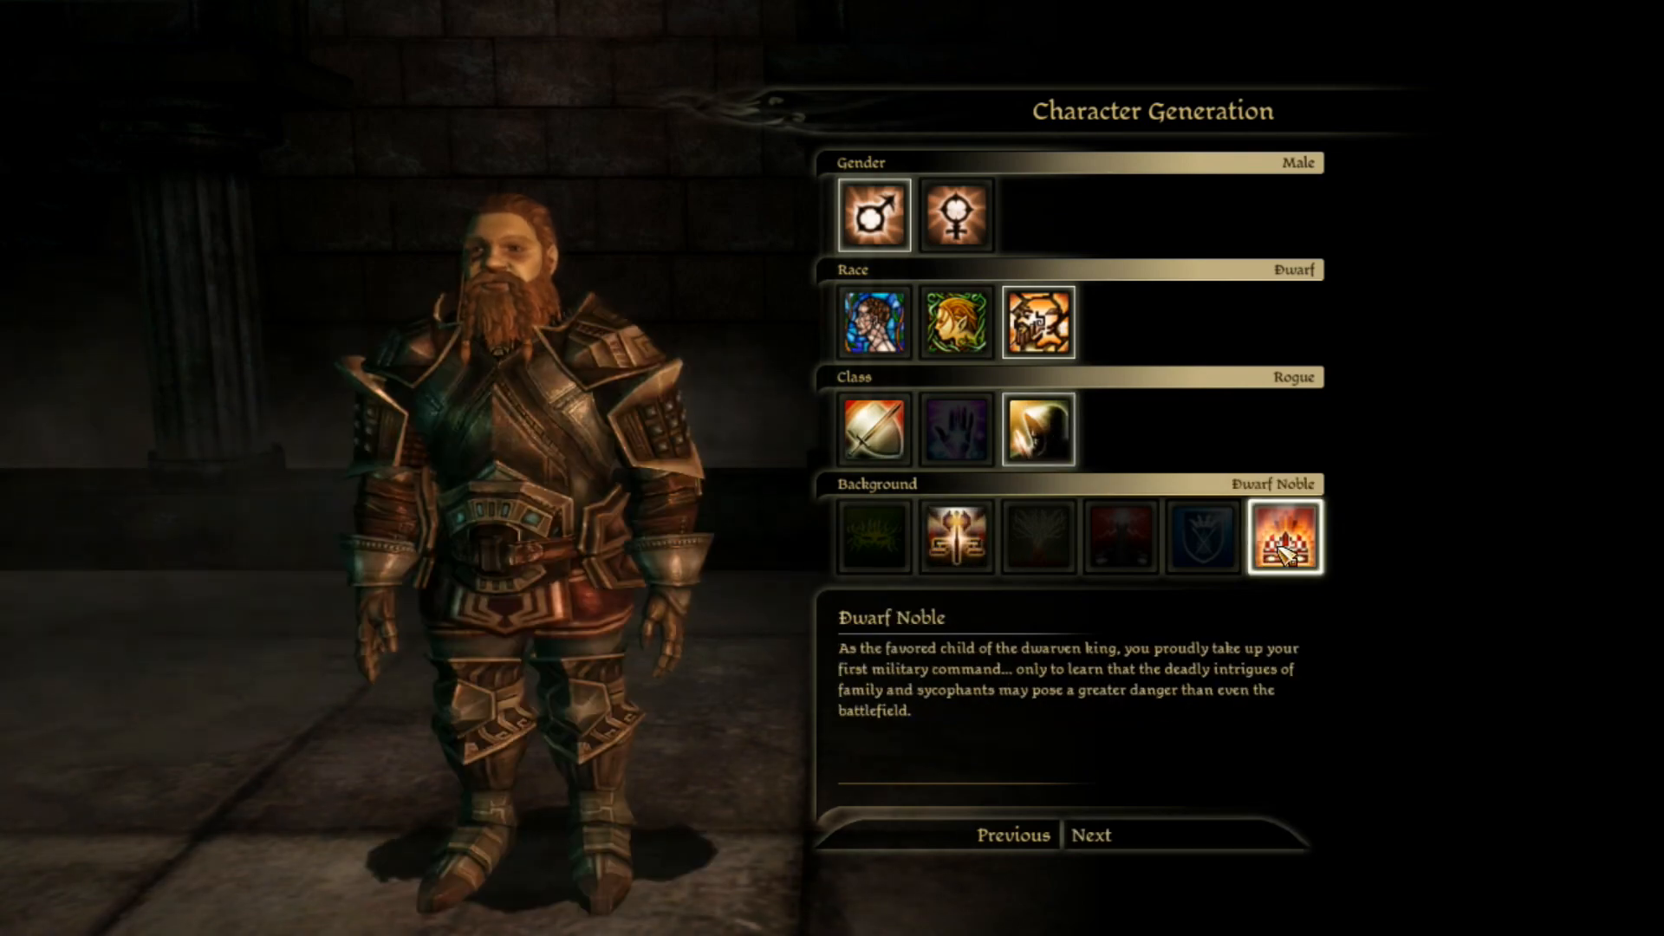